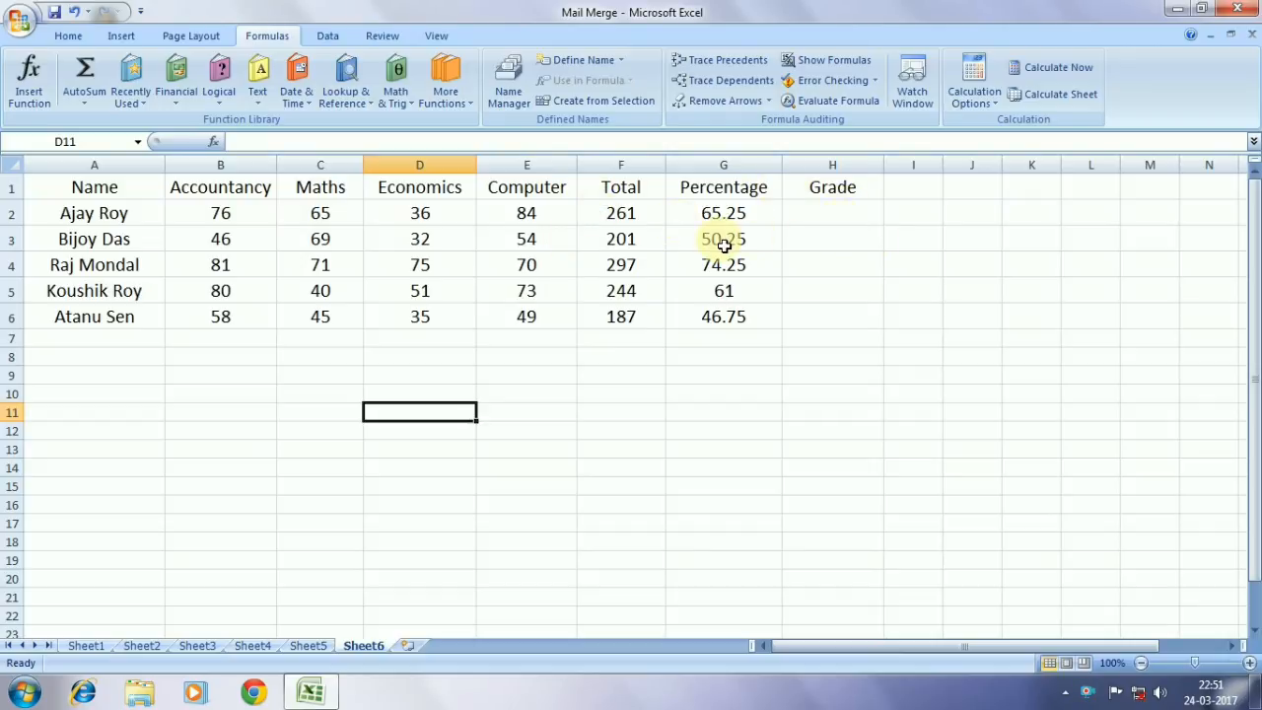
- Start an IF formula in H2 that returns "A" when G2>70, ready for the value-if-false argument
{"action": "left_click", "coordinate": [829, 219]}
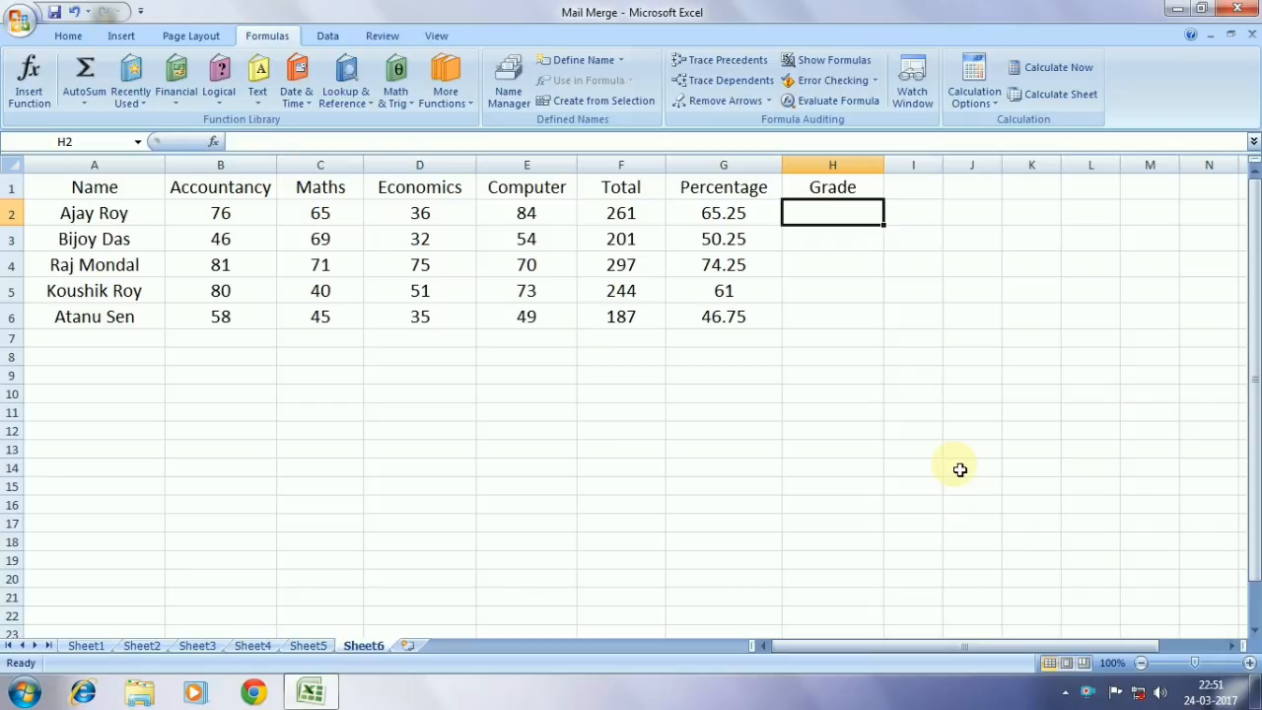
{"action": "left_click", "coordinate": [251, 143]}
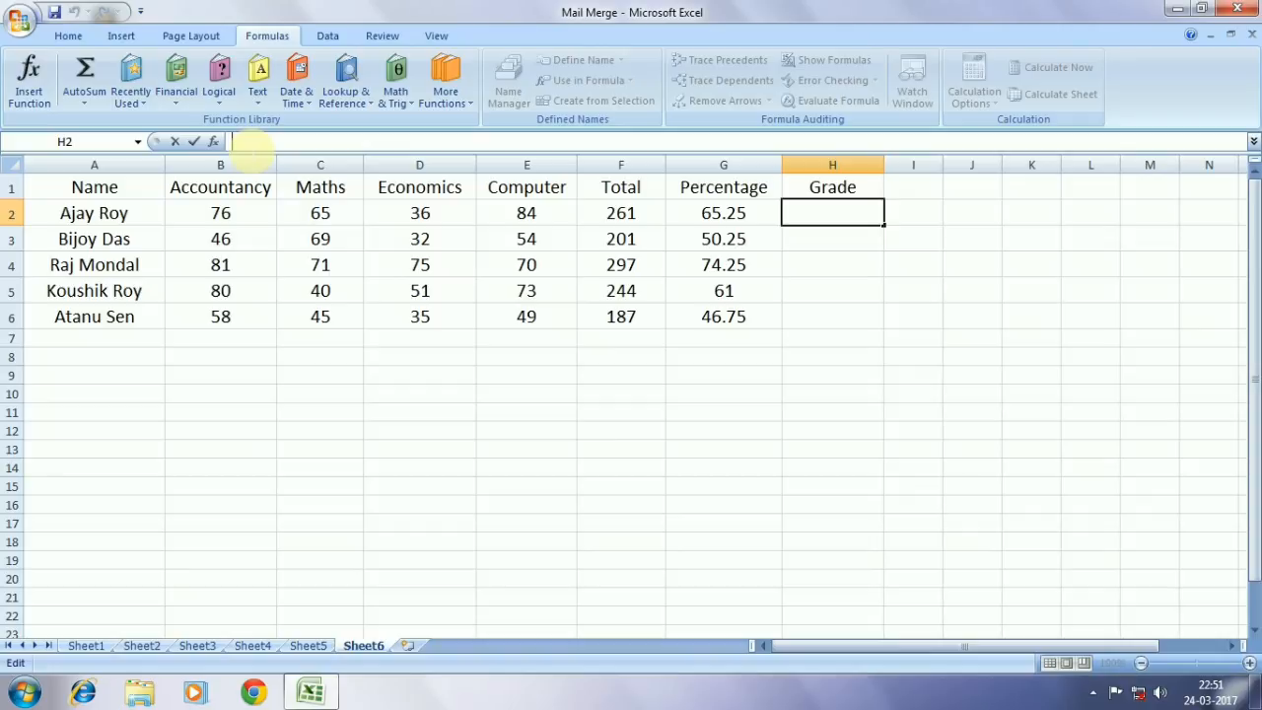
{"action": "type", "text": "=IF"}
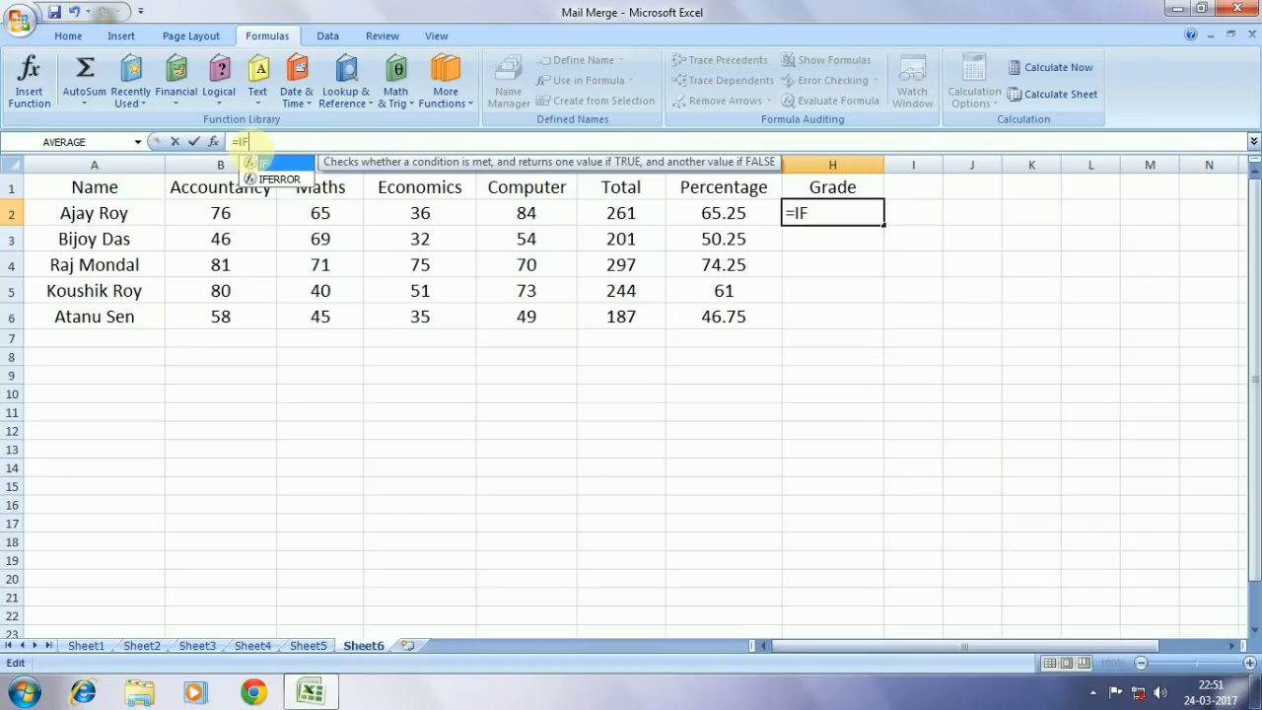
{"action": "type", "text": "("}
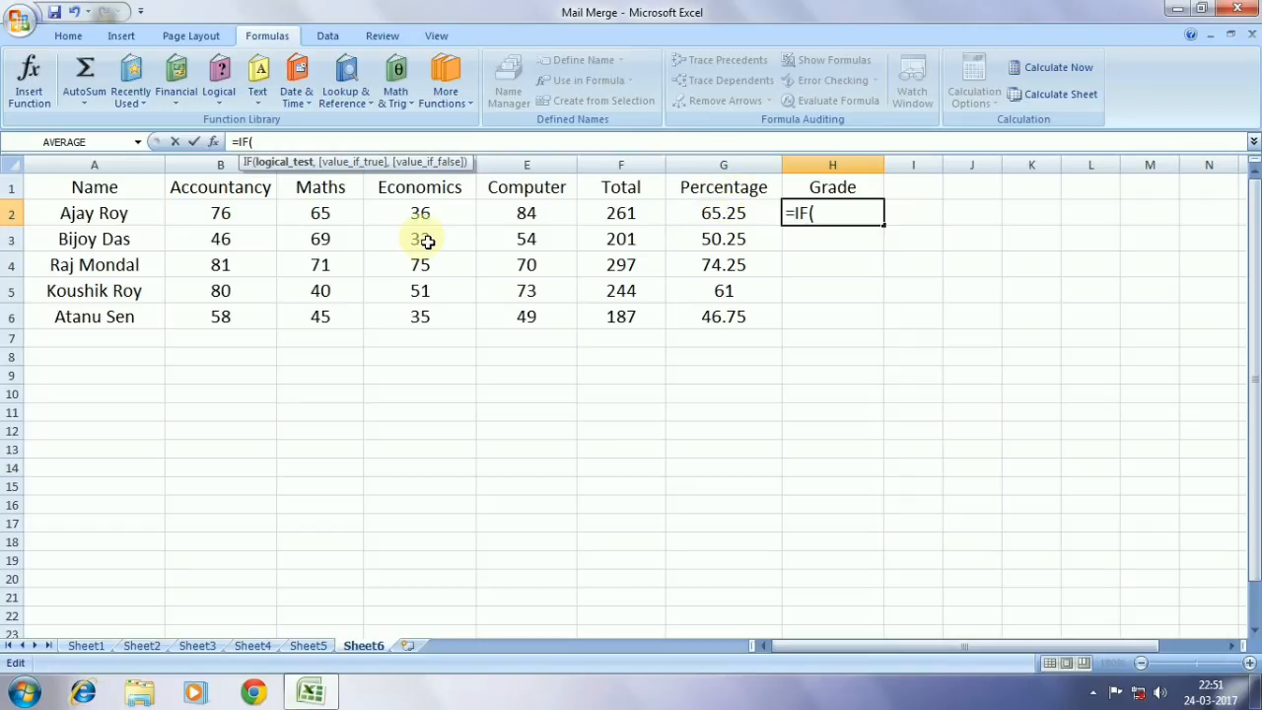
{"action": "type", "text": "G2"}
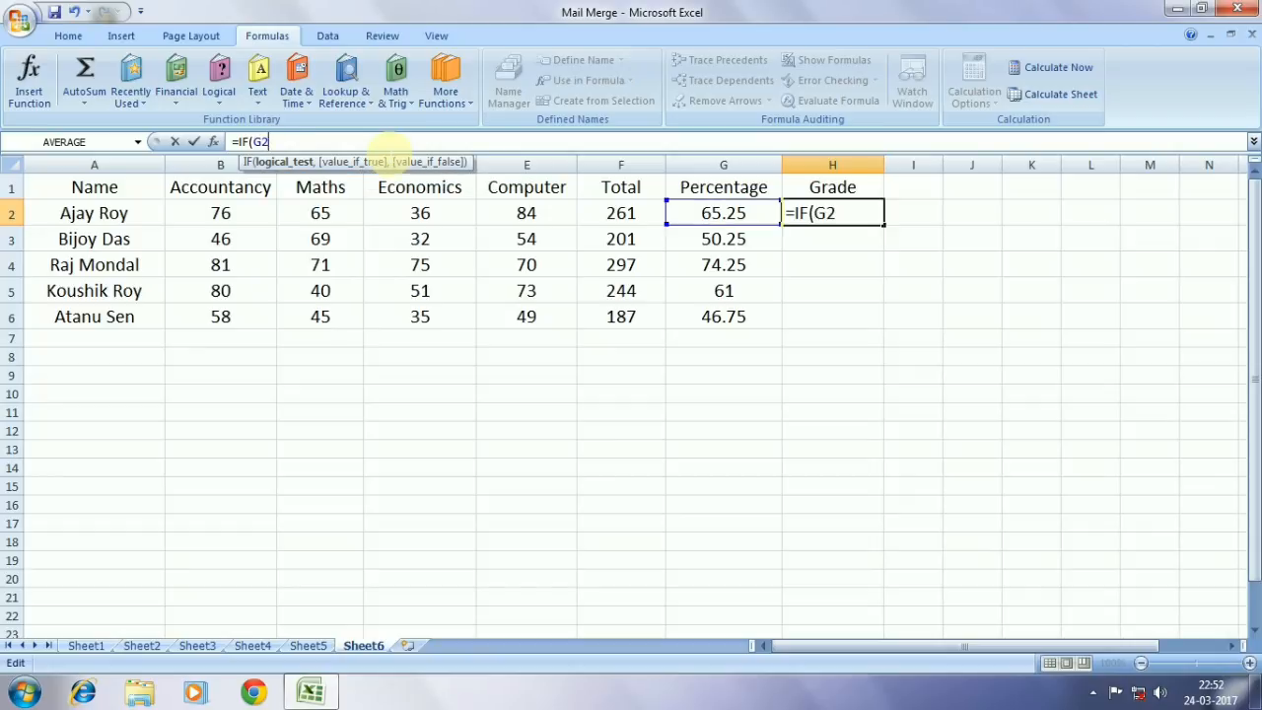
{"action": "type", "text": ">70,"}
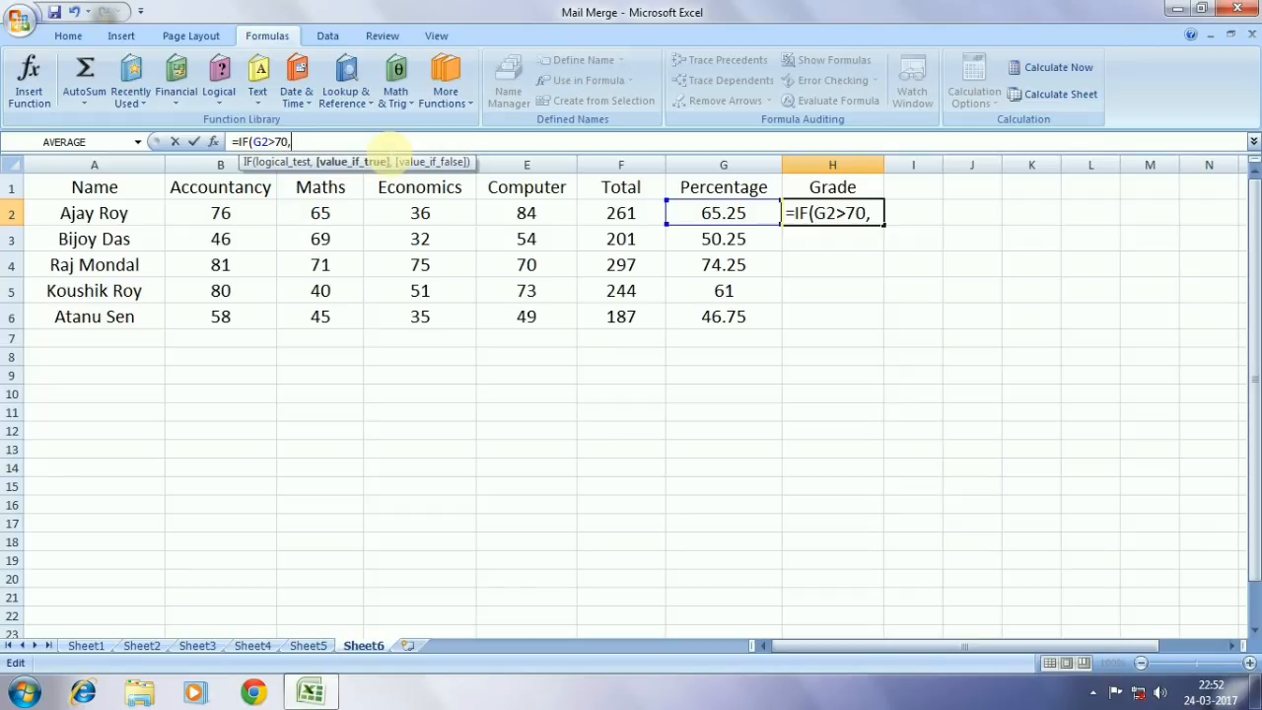
{"action": "type", "text": "\"A"}
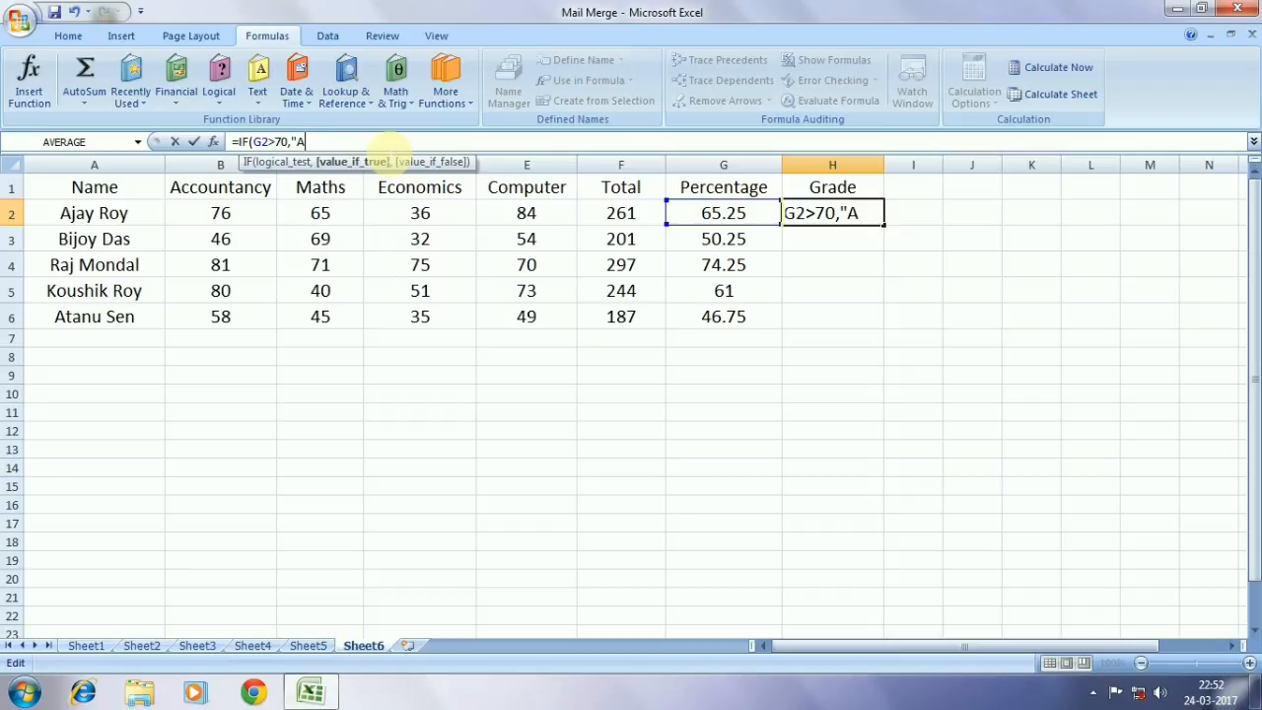
{"action": "type", "text": "\","}
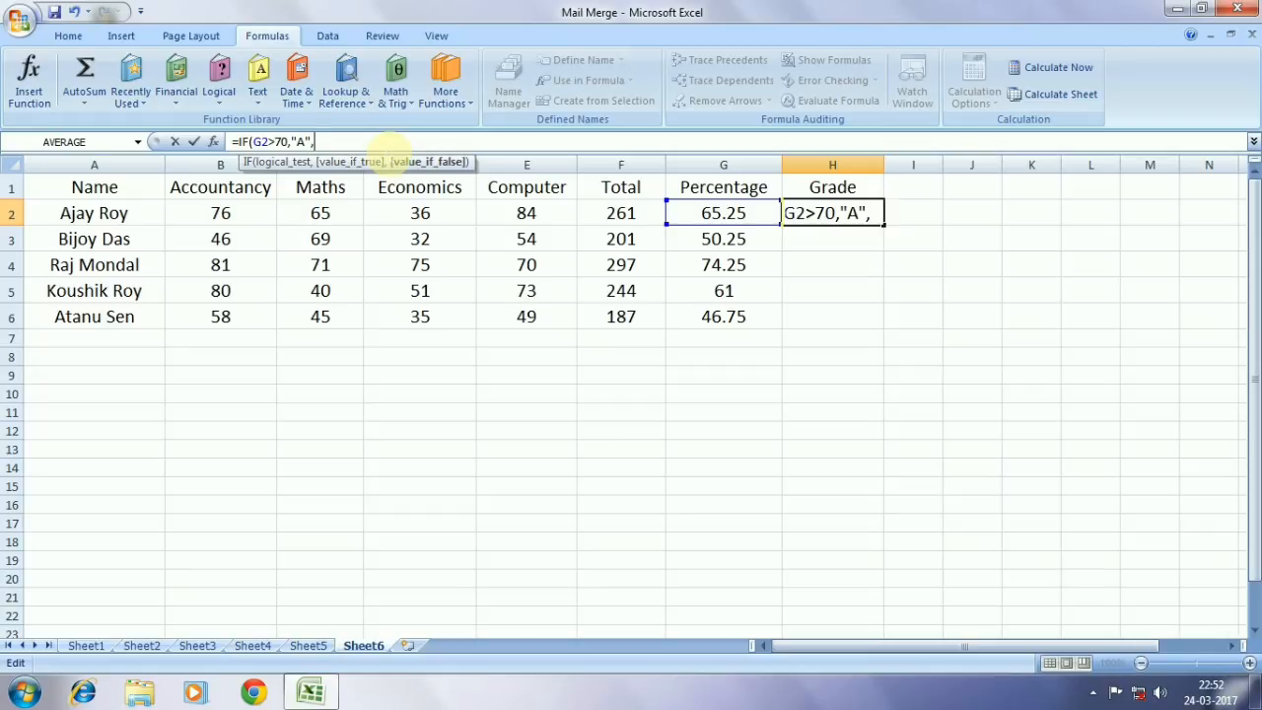
- Nest a second IF in the H2 formula that returns "B" when G2>60, ending with a comma
{"action": "type", "text": "IF"}
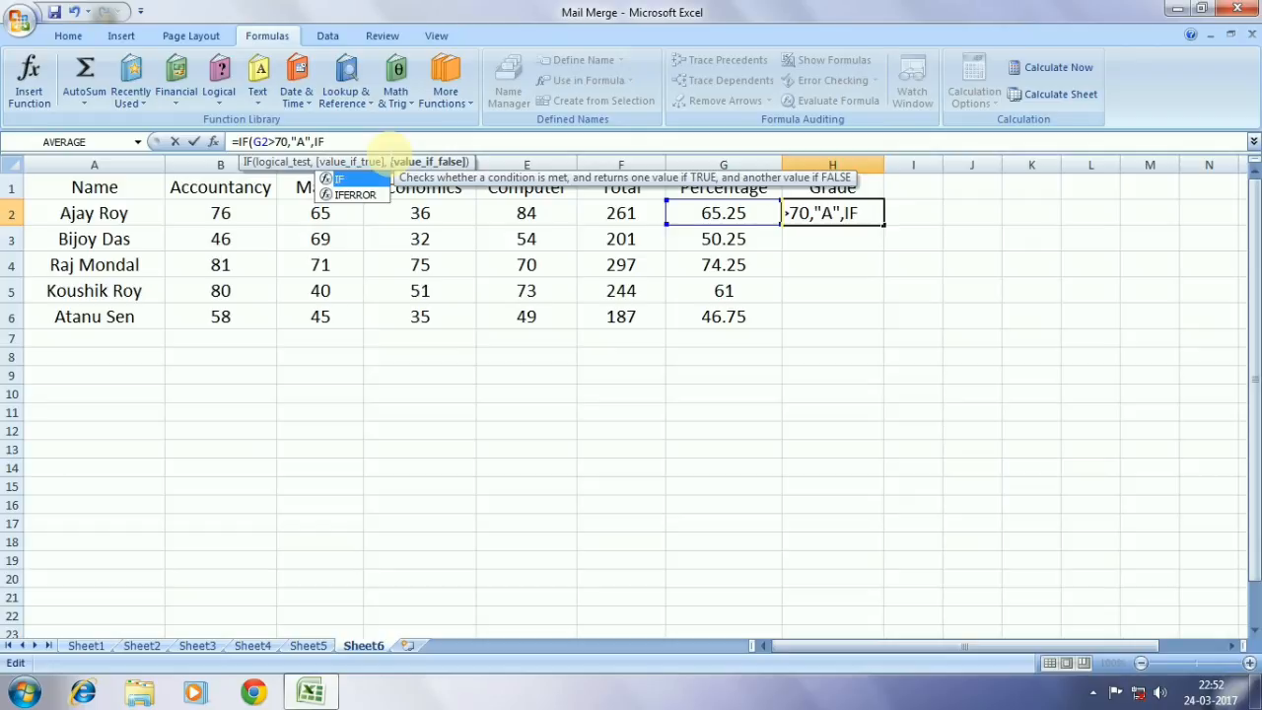
{"action": "type", "text": "("}
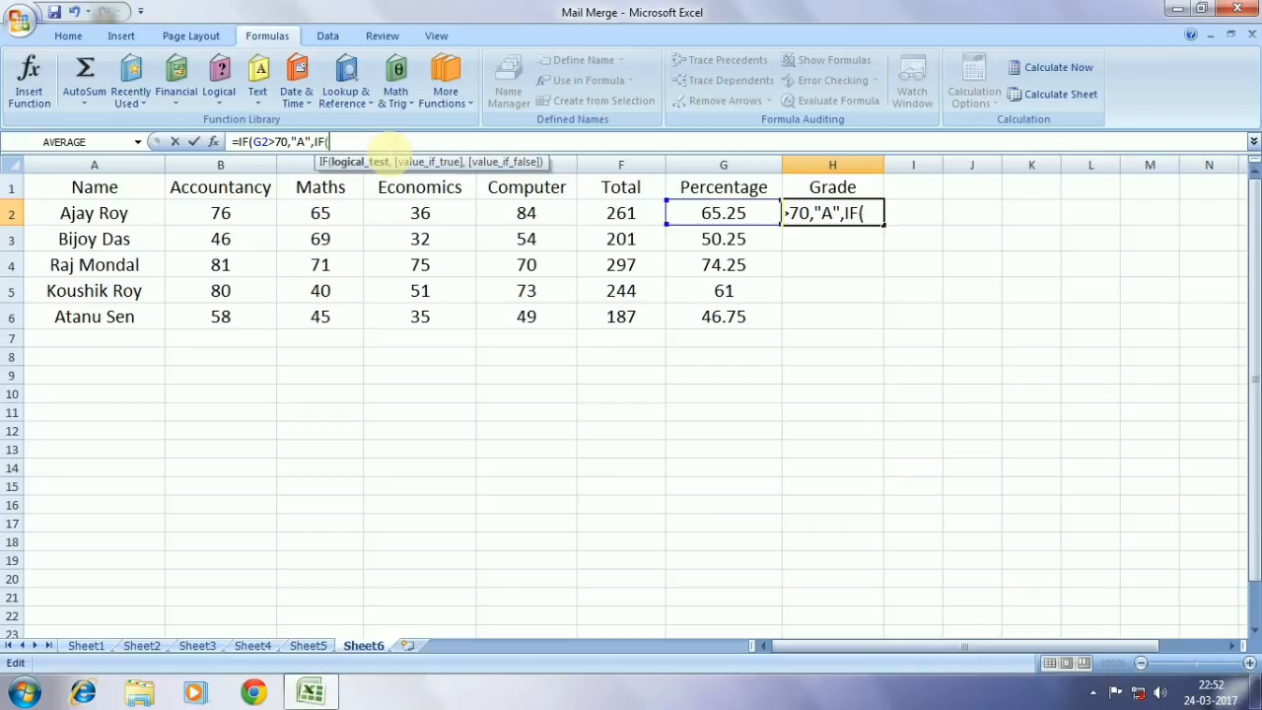
{"action": "type", "text": "G"}
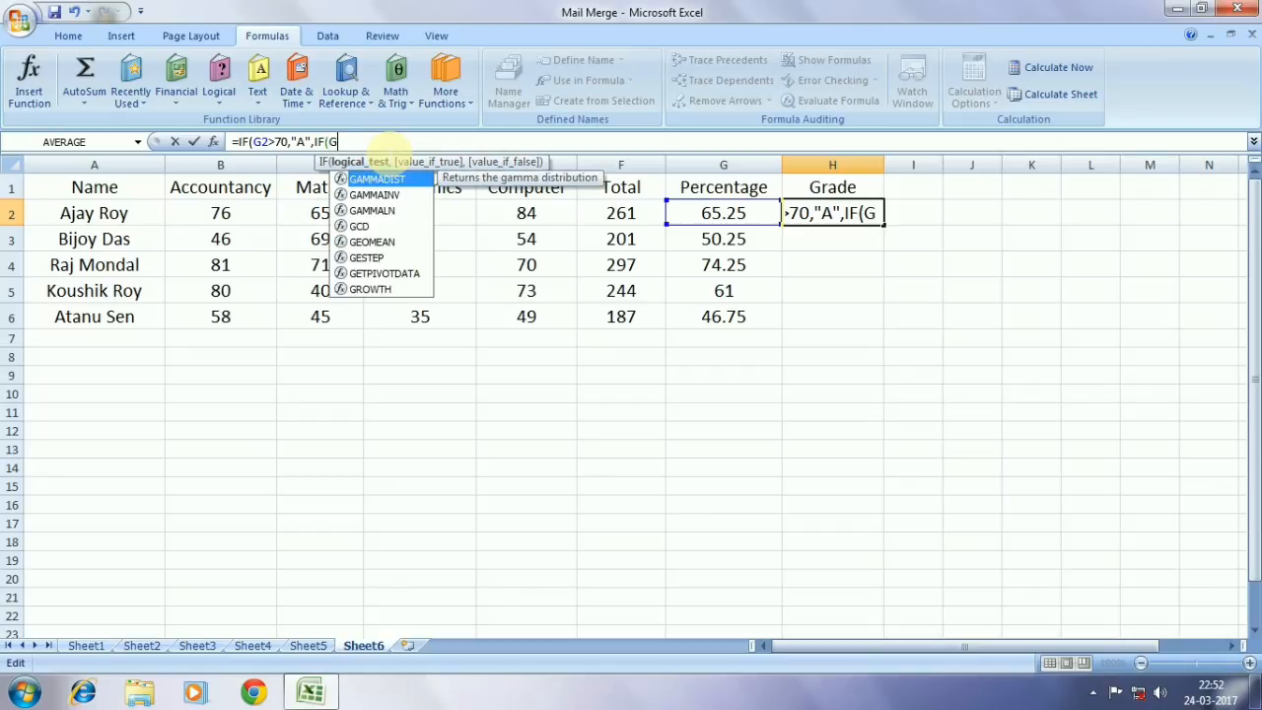
{"action": "type", "text": "2"}
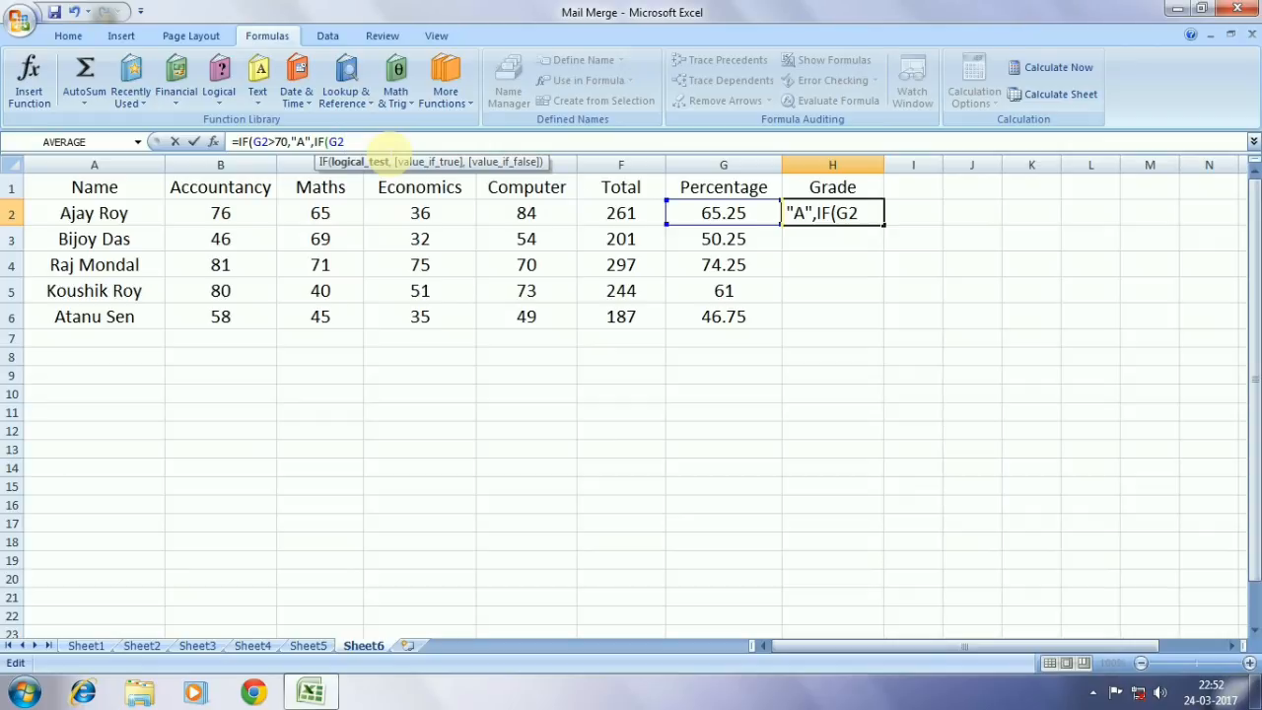
{"action": "type", "text": ">"}
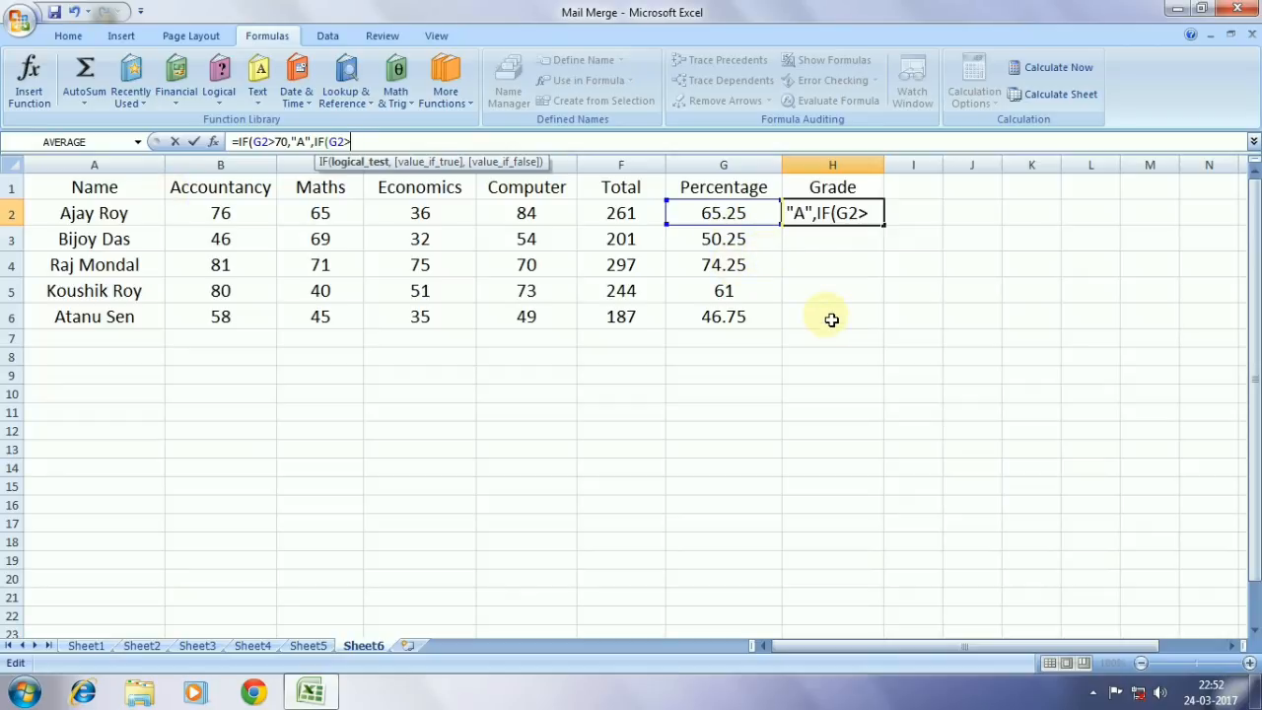
{"action": "type", "text": "60"}
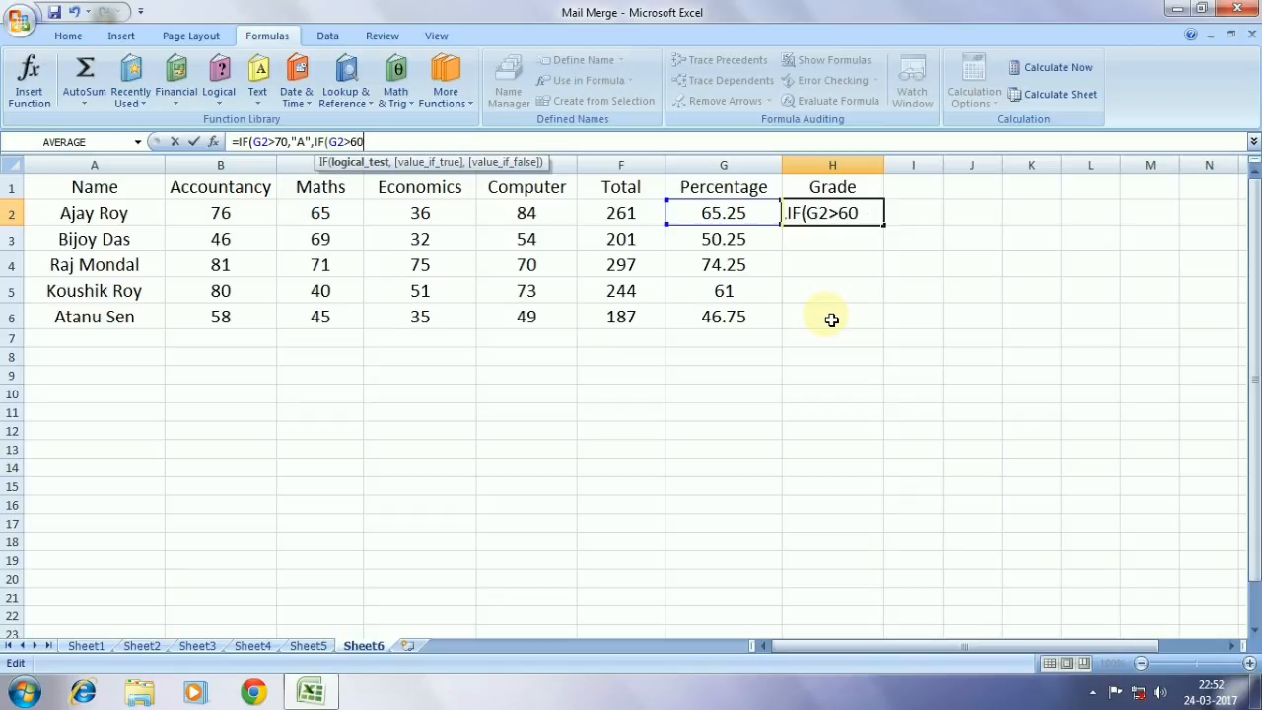
{"action": "type", "text": ",\""}
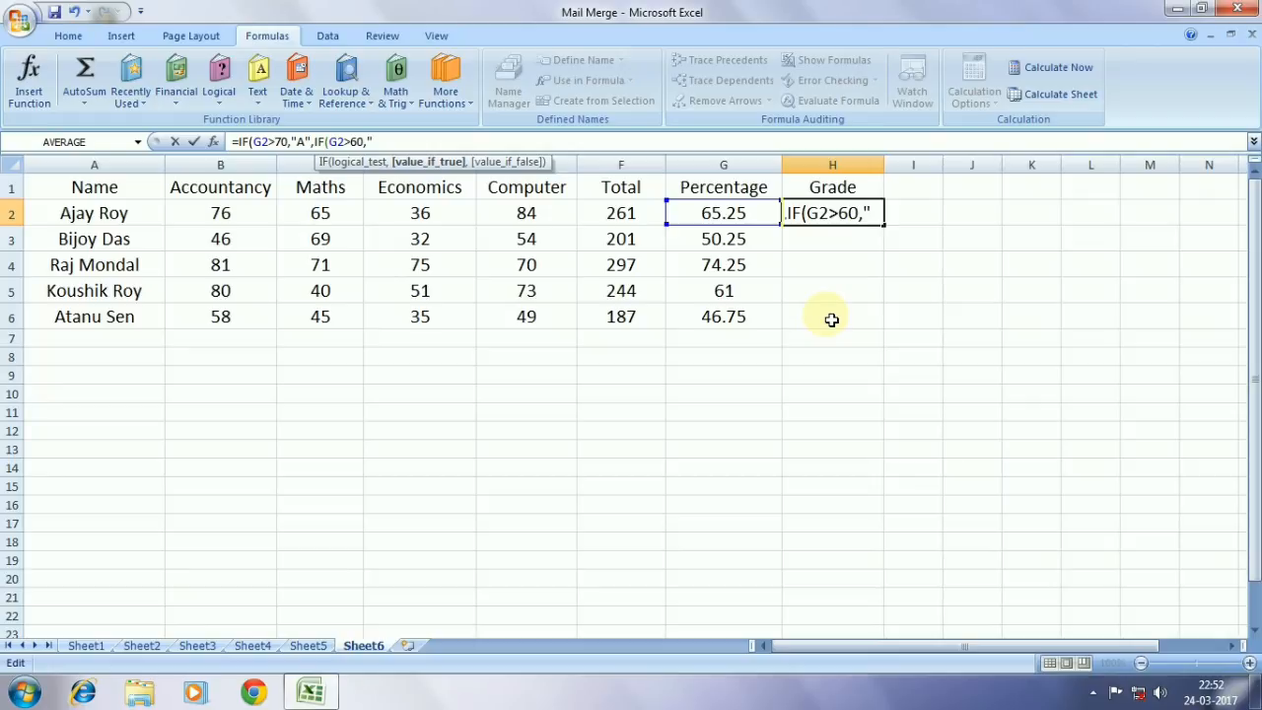
{"action": "type", "text": "B\""}
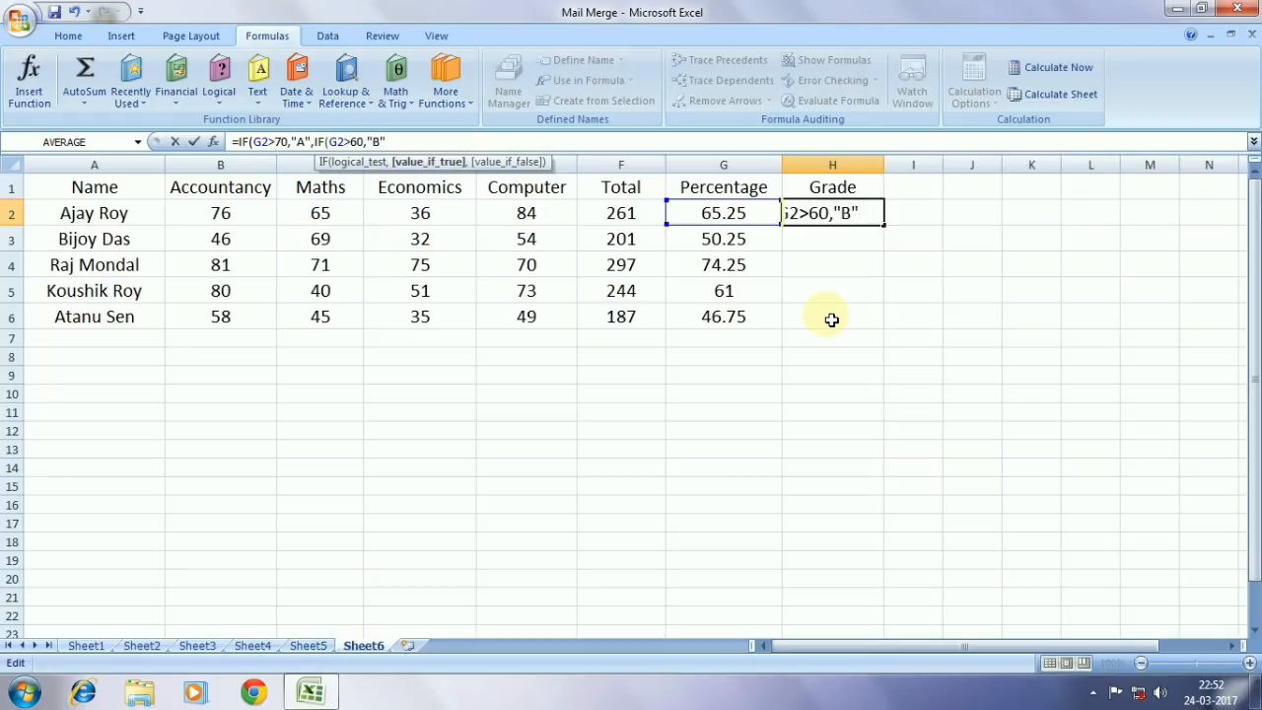
{"action": "type", "text": ","}
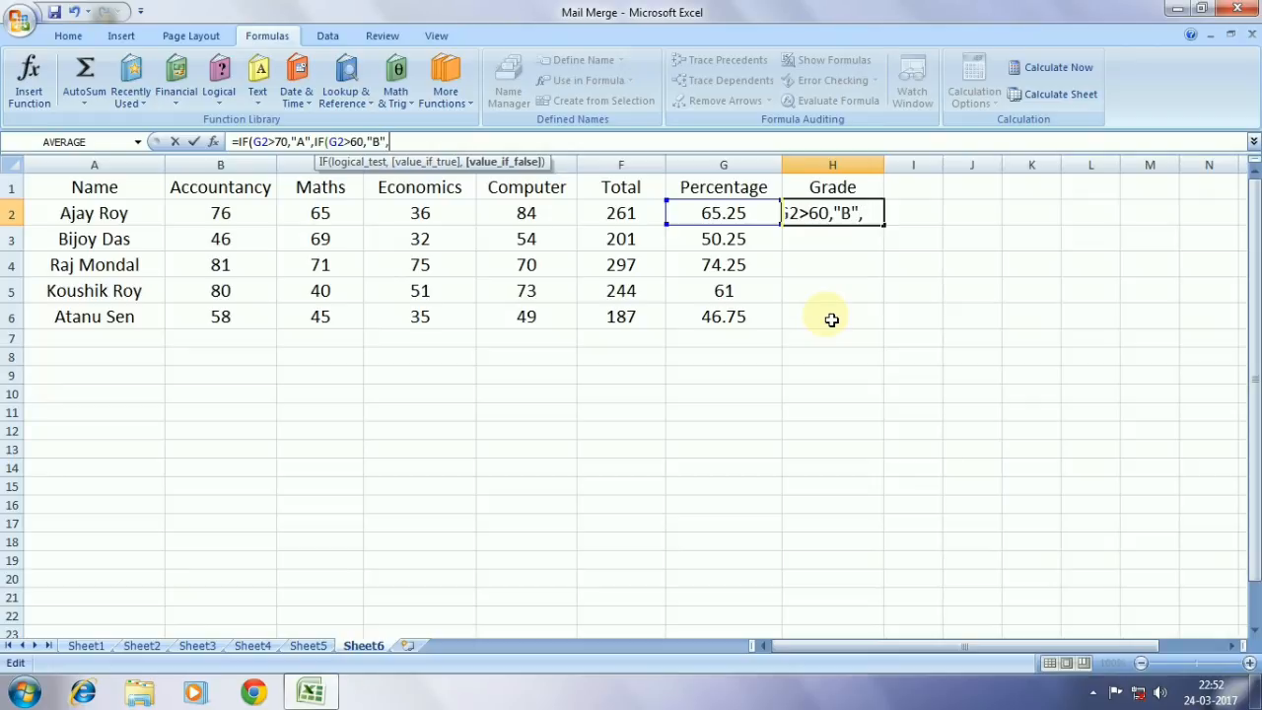
- Nest a third IF in the H2 formula that returns "C" when G2>50, ending with a comma
{"action": "type", "text": "IF"}
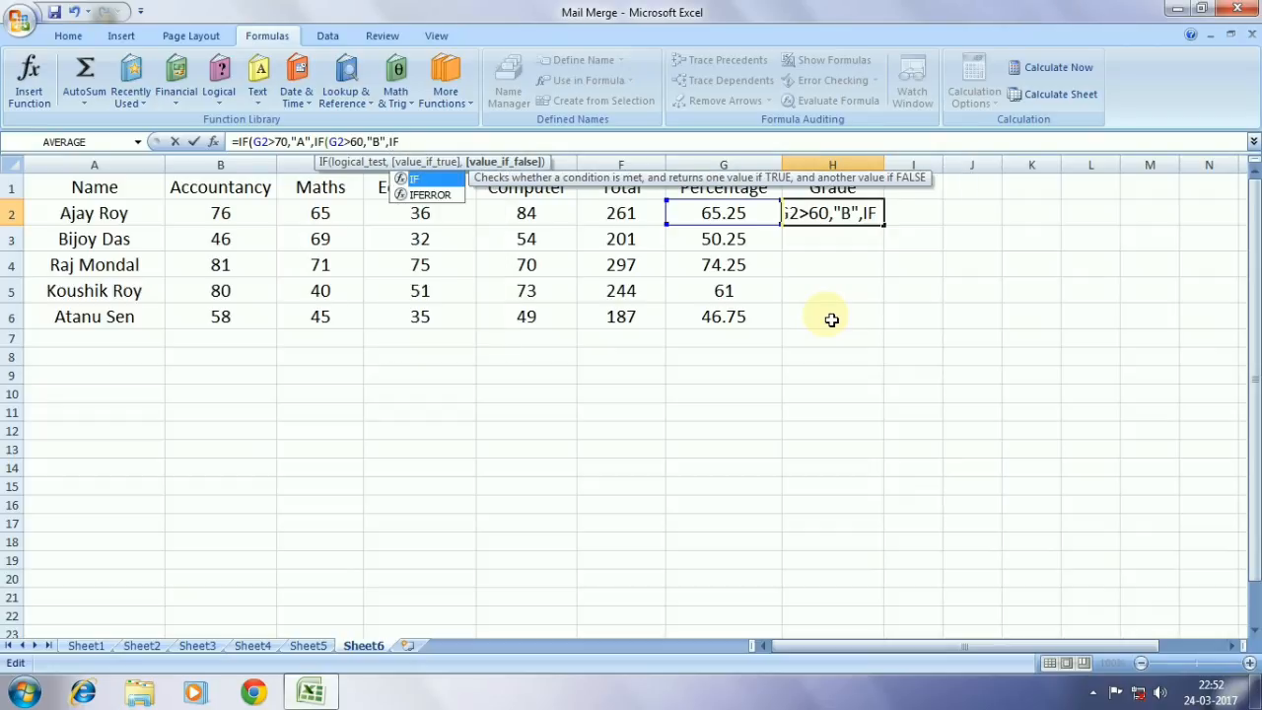
{"action": "type", "text": "(G"}
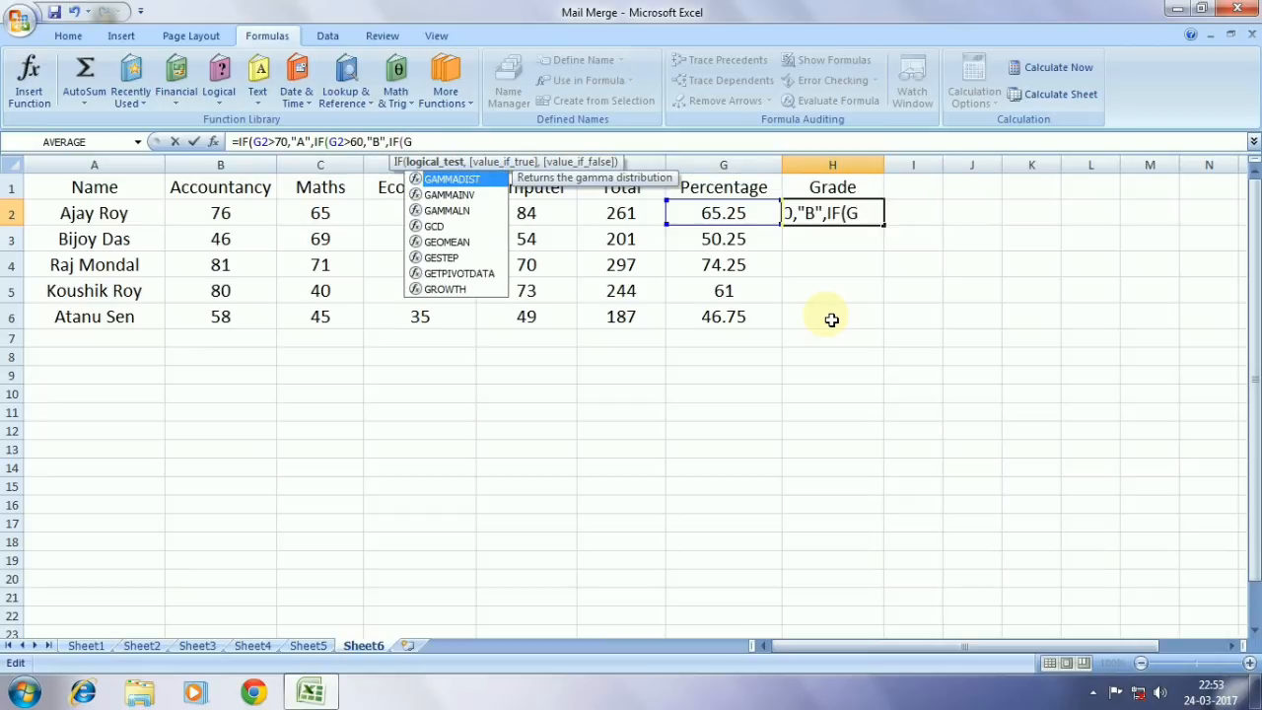
{"action": "type", "text": "2"}
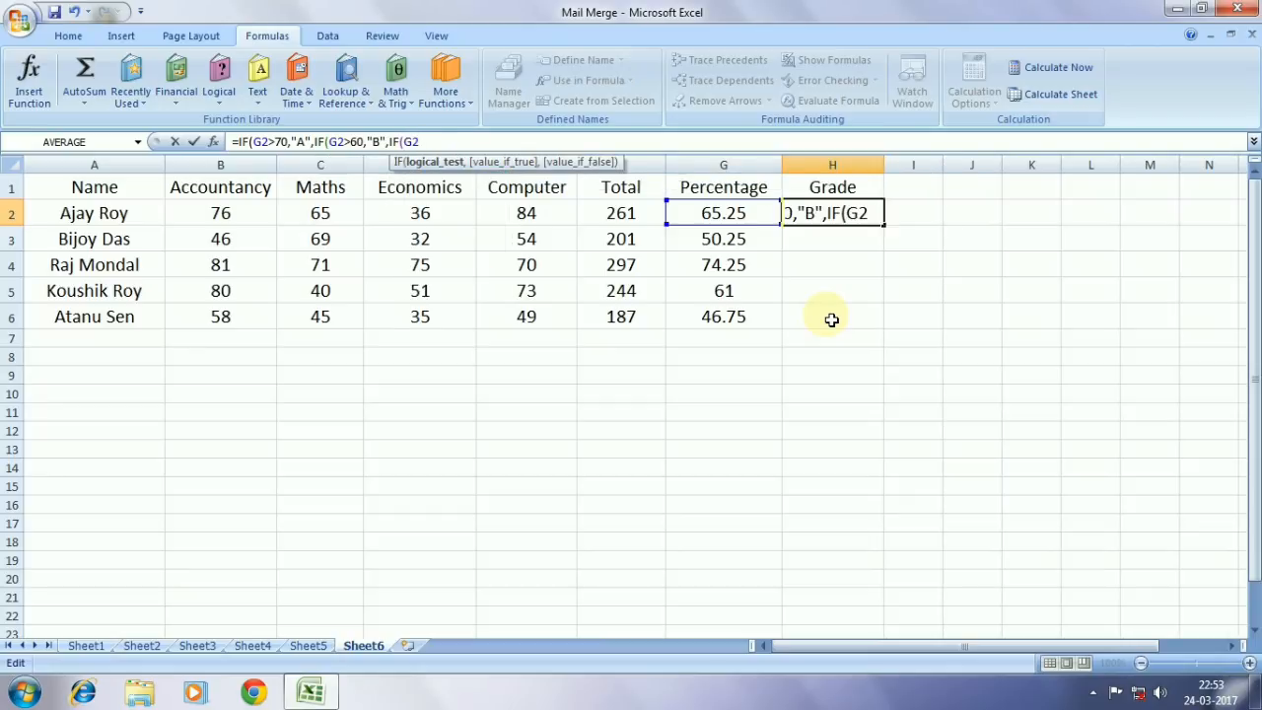
{"action": "type", "text": ">"}
{"action": "type", "text": "50"}
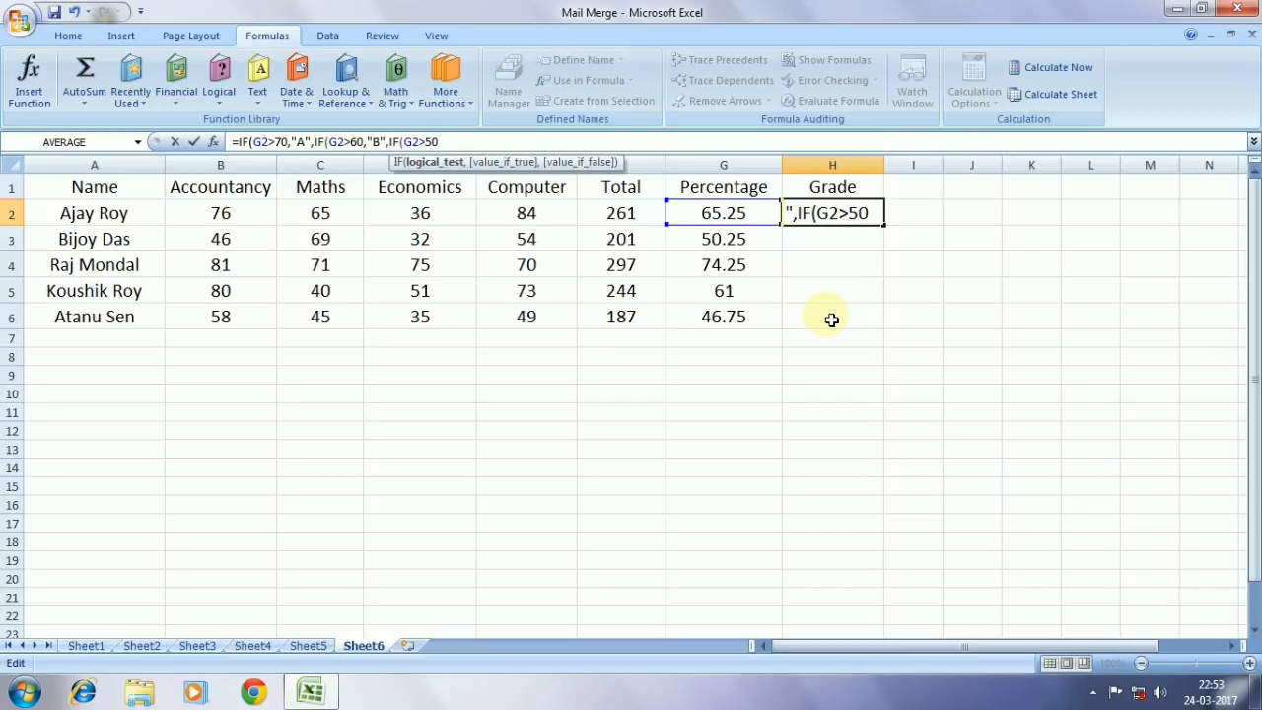
{"action": "type", "text": ","}
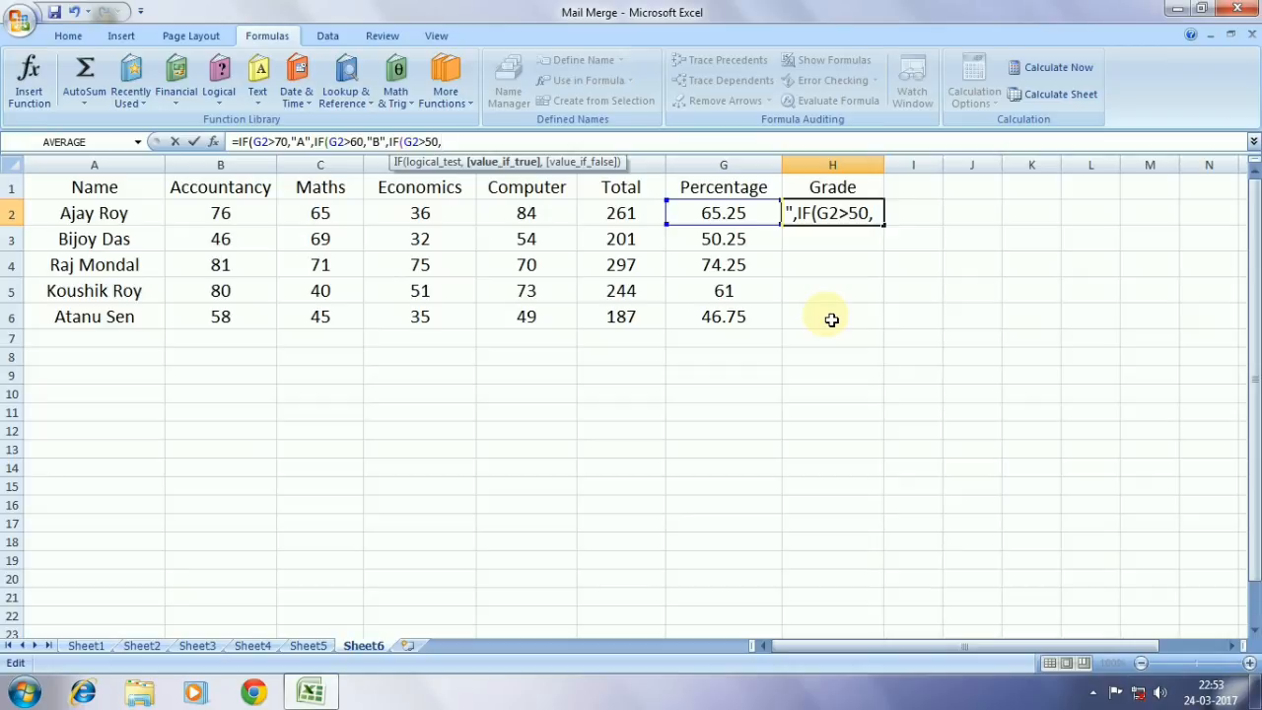
{"action": "type", "text": "\"C\""}
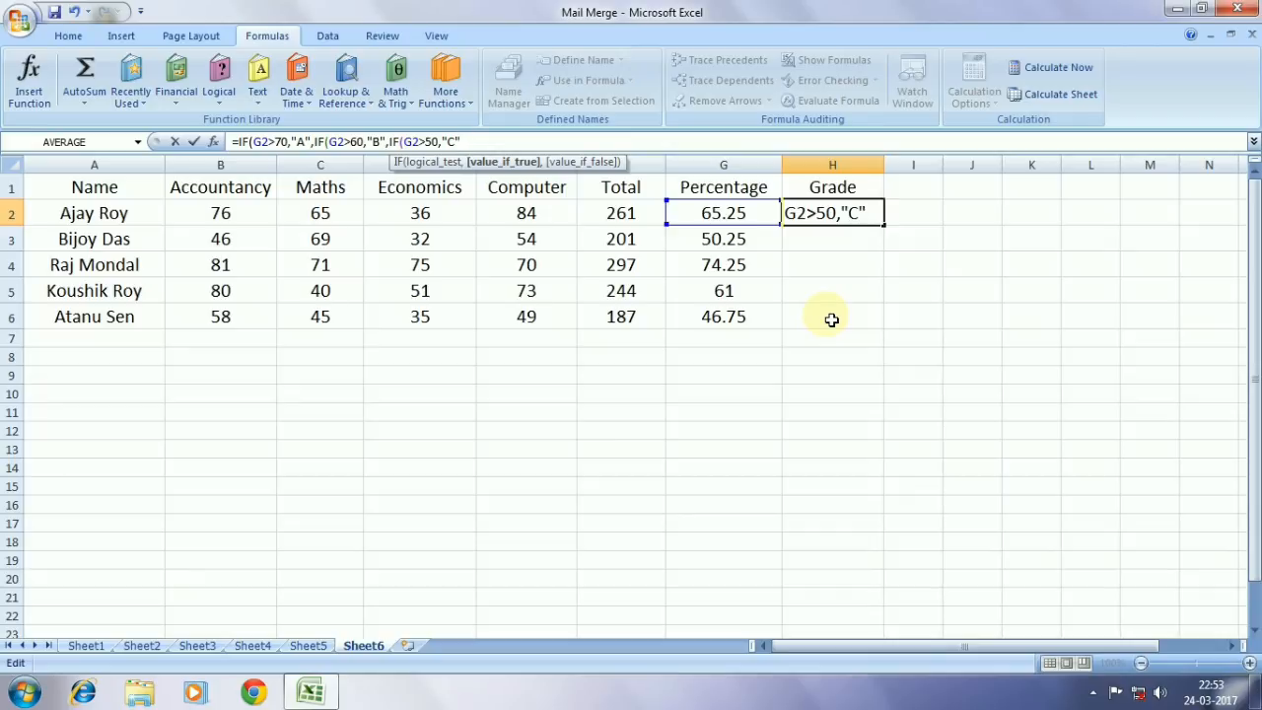
{"action": "type", "text": ","}
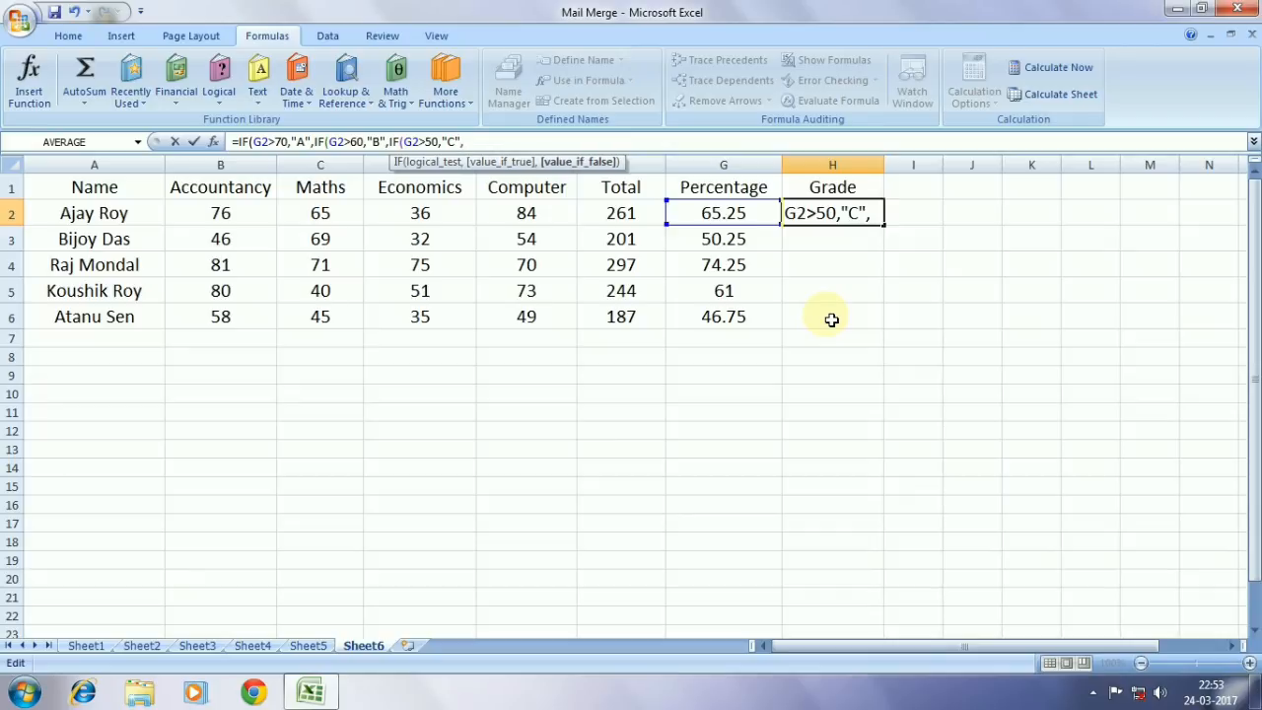
- Open a fourth nested IF in the H2 formula with G2 as the start of its logical test
{"action": "type", "text": "IF"}
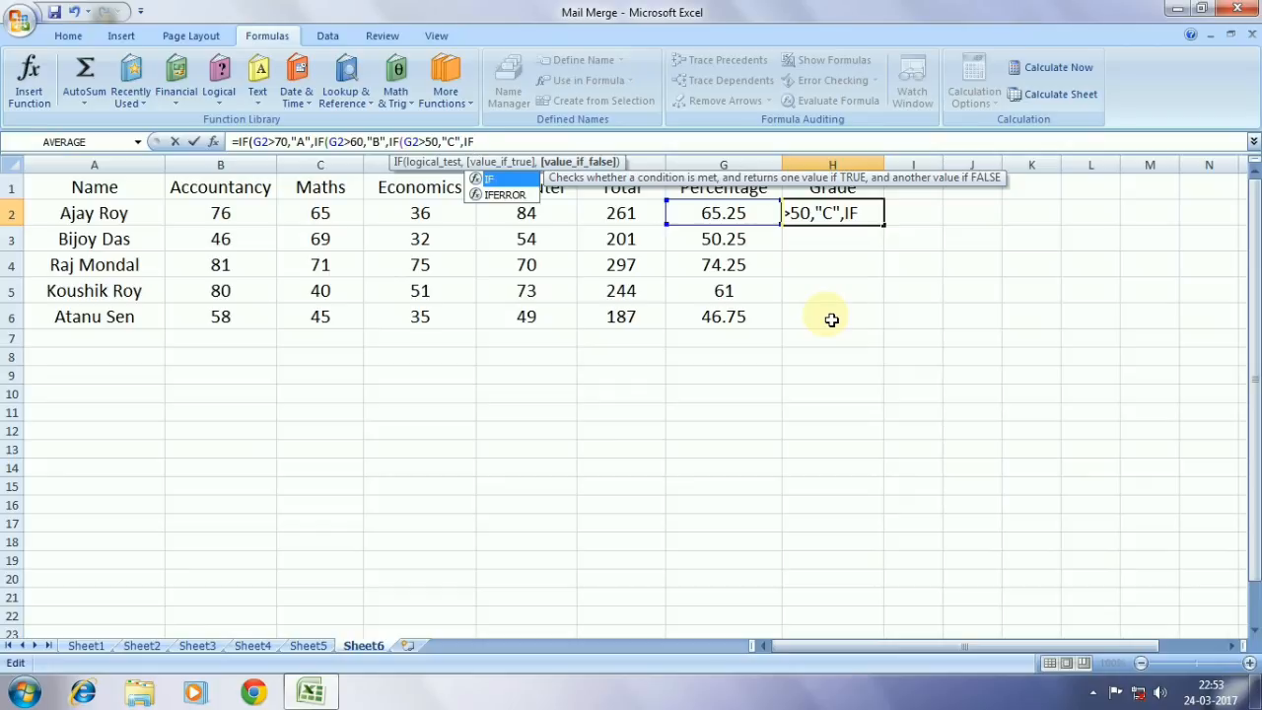
{"action": "type", "text": "("}
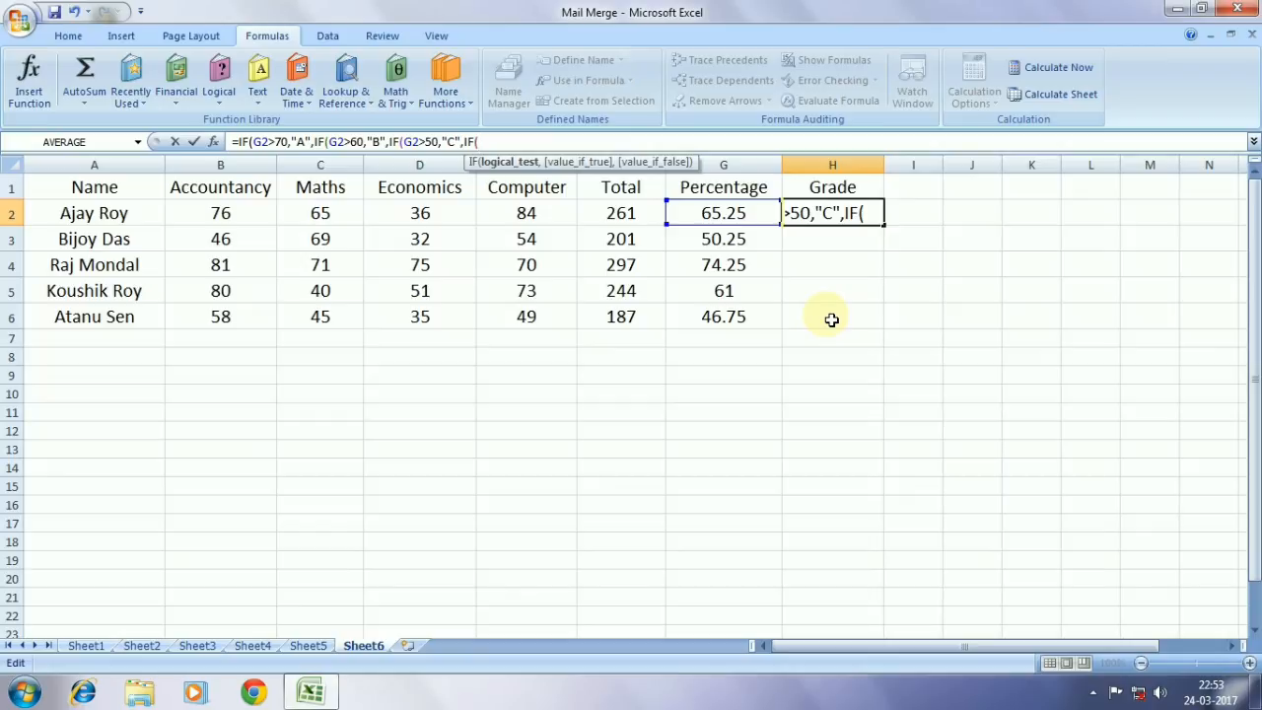
{"action": "type", "text": "G"}
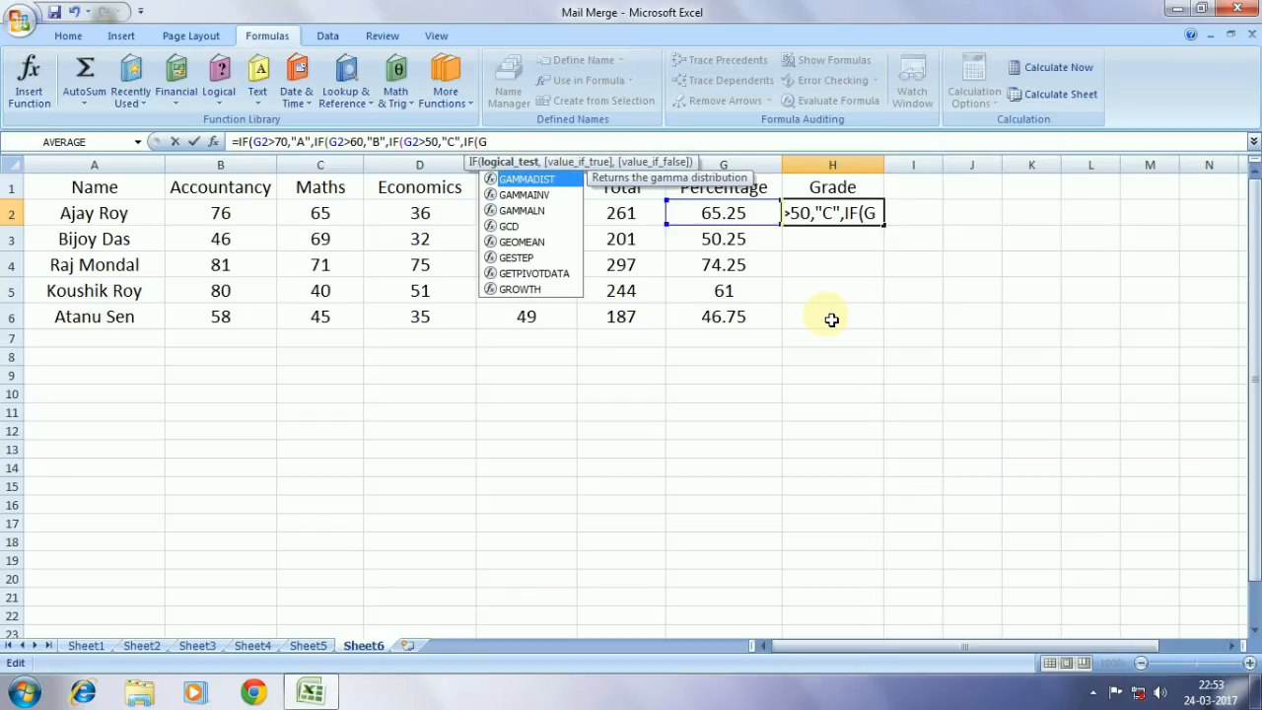
{"action": "type", "text": "2"}
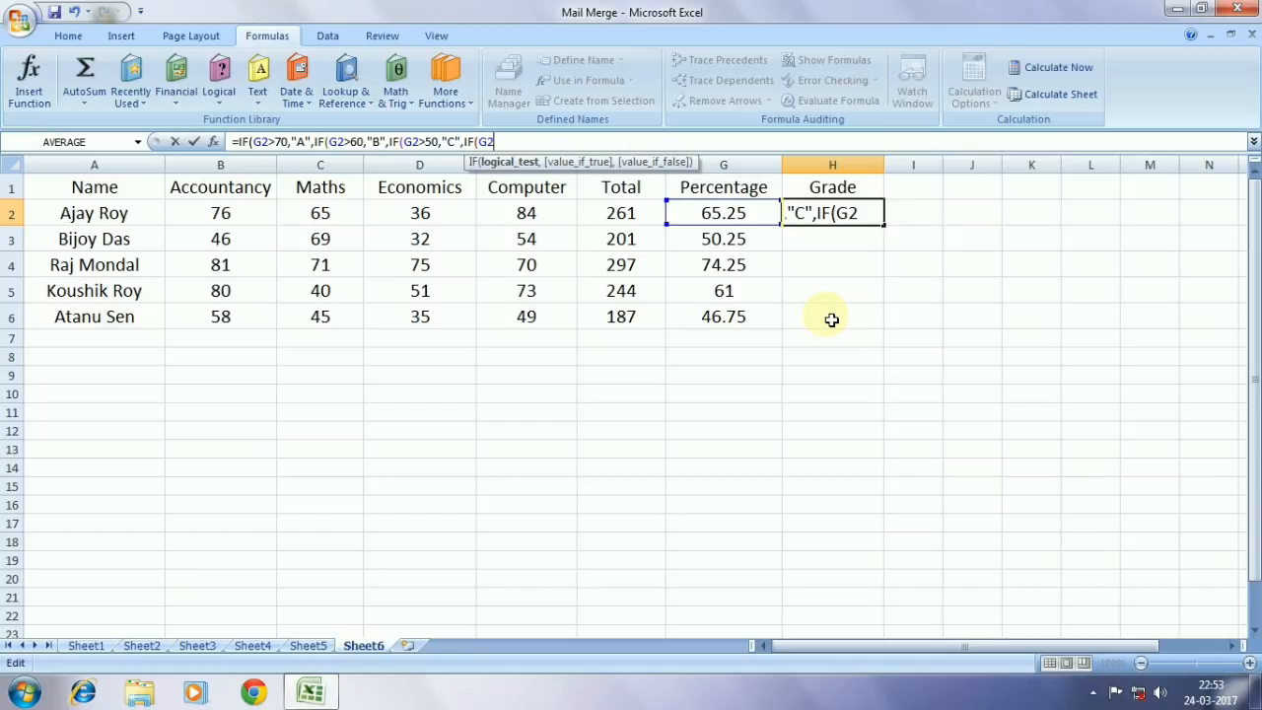
{"action": "type", "text": ","}
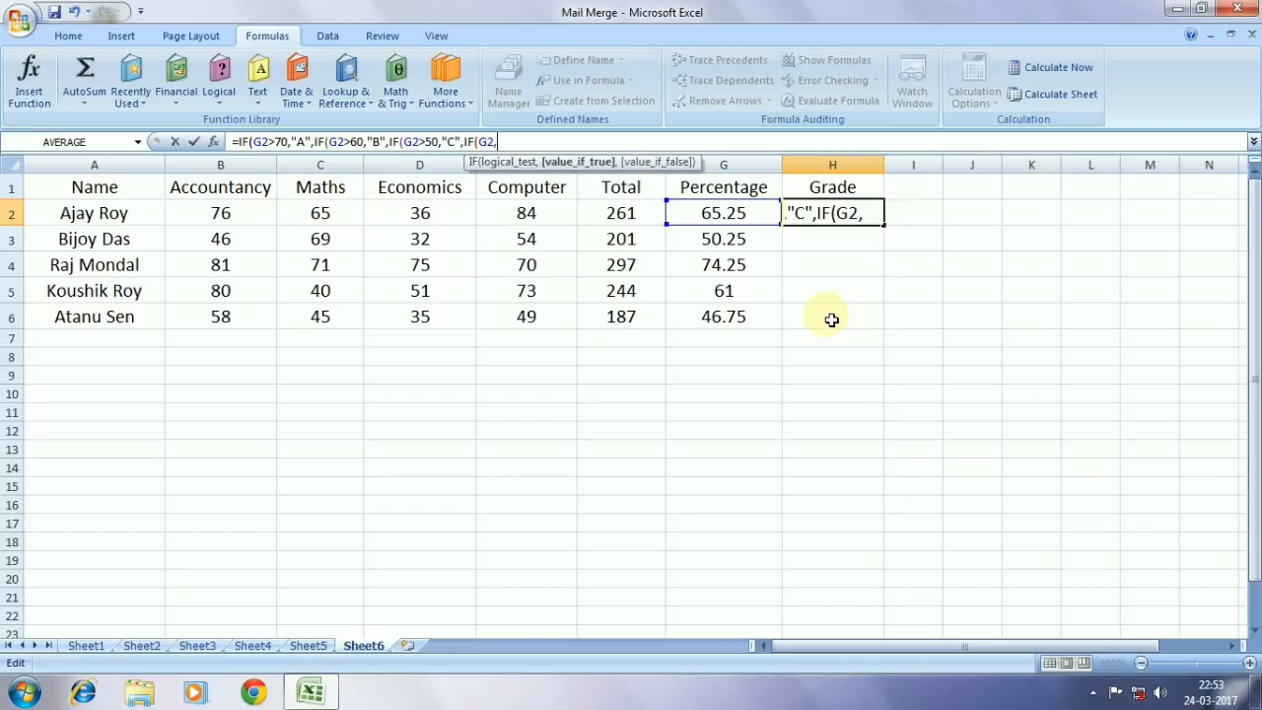
{"action": "type", "text": "\"D"}
{"action": "key", "text": "BackSpace"}
{"action": "key", "text": "BackSpace"}
{"action": "key", "text": "BackSpace"}
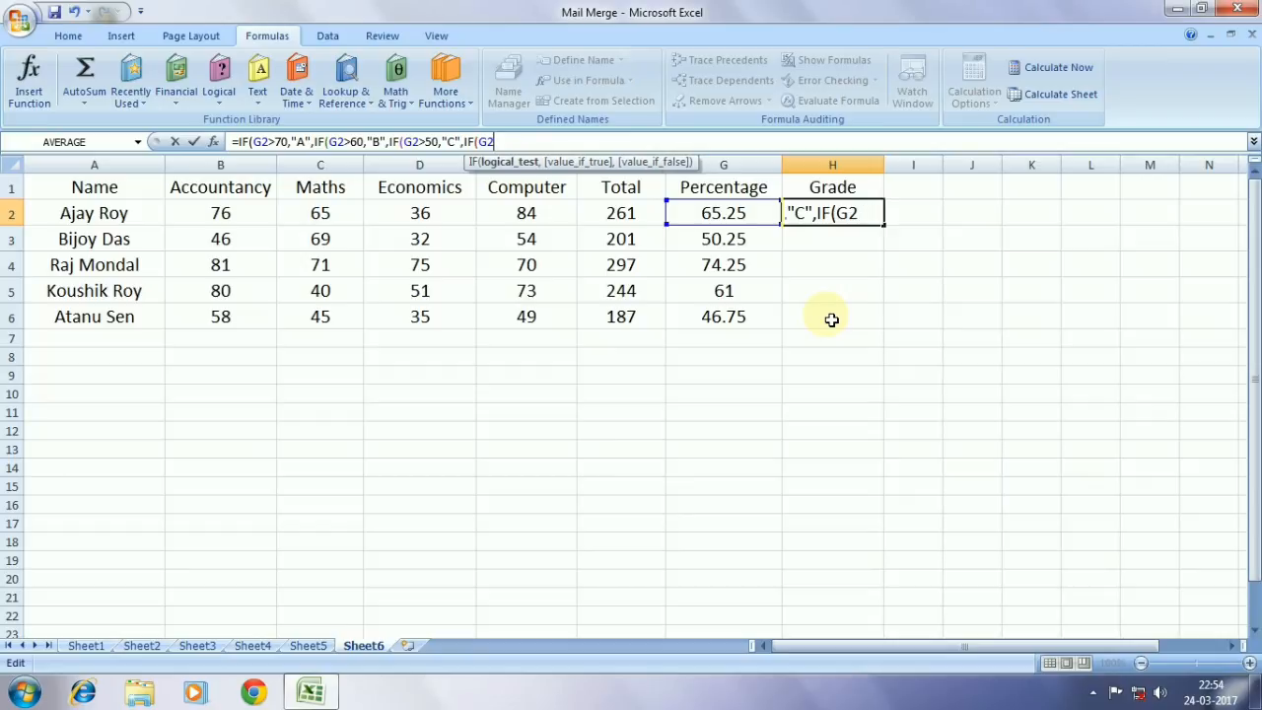
- Complete the fourth IF's test with >40 and return "D" when true, ending with a comma
{"action": "type", "text": ">40"}
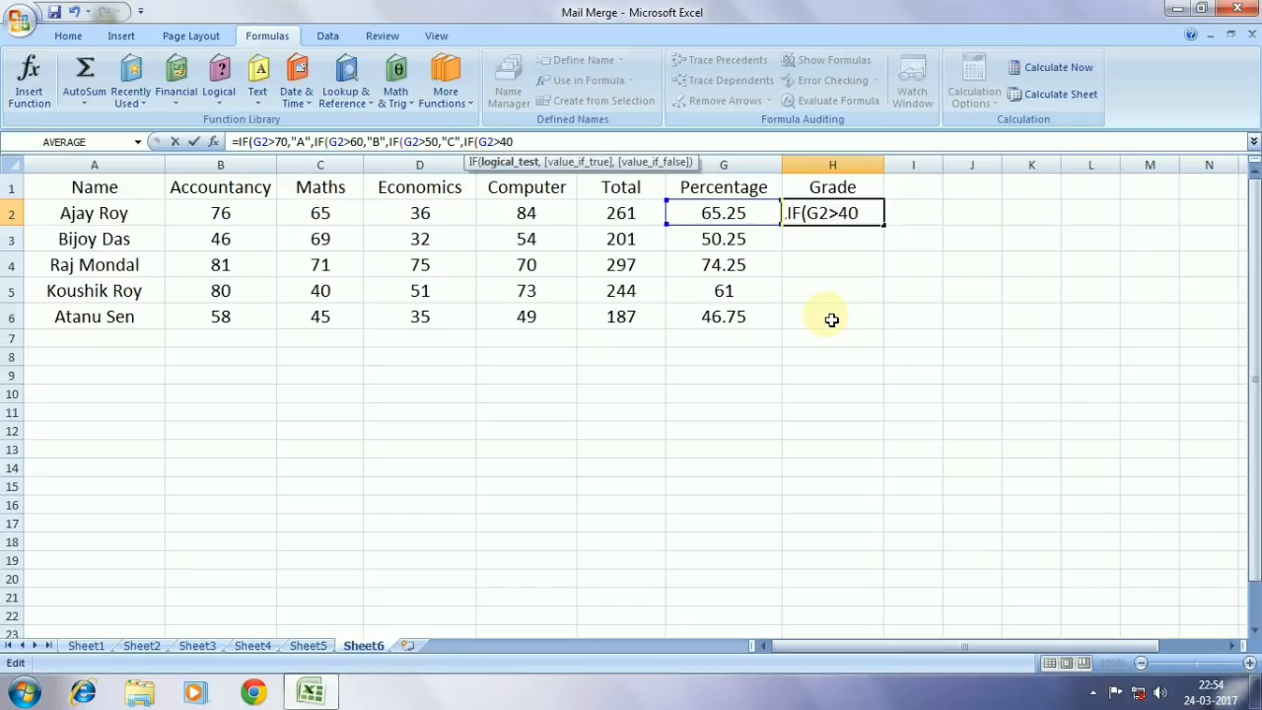
{"action": "type", "text": ","}
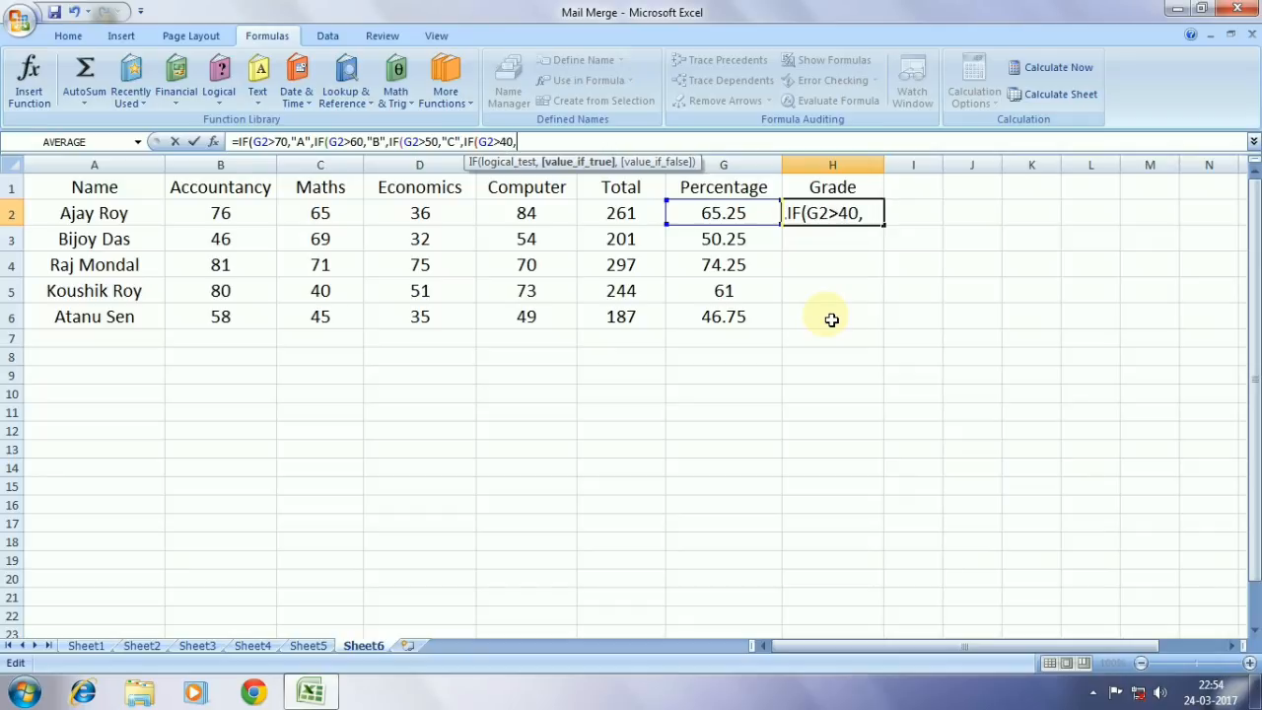
{"action": "type", "text": "\"D\""}
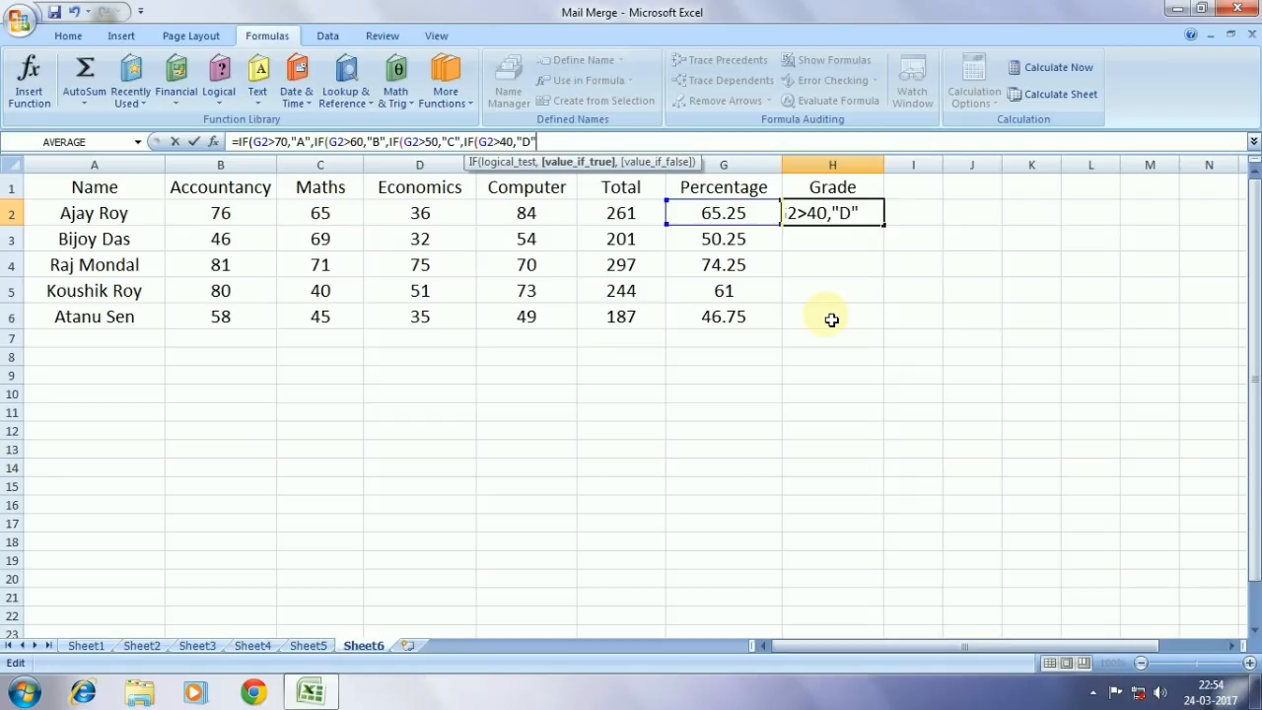
{"action": "type", "text": ","}
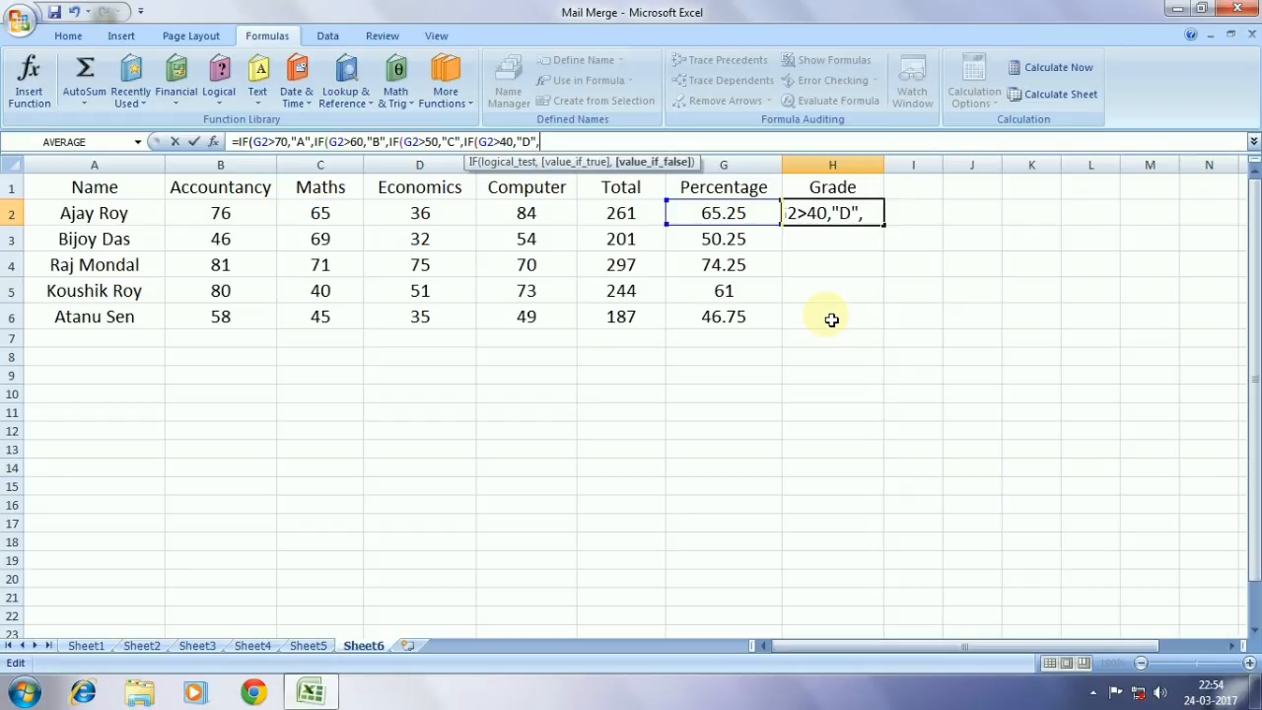
- Nest a fifth IF in the H2 formula that returns "FAIL" when G2>30, without a value for false
{"action": "type", "text": "IF"}
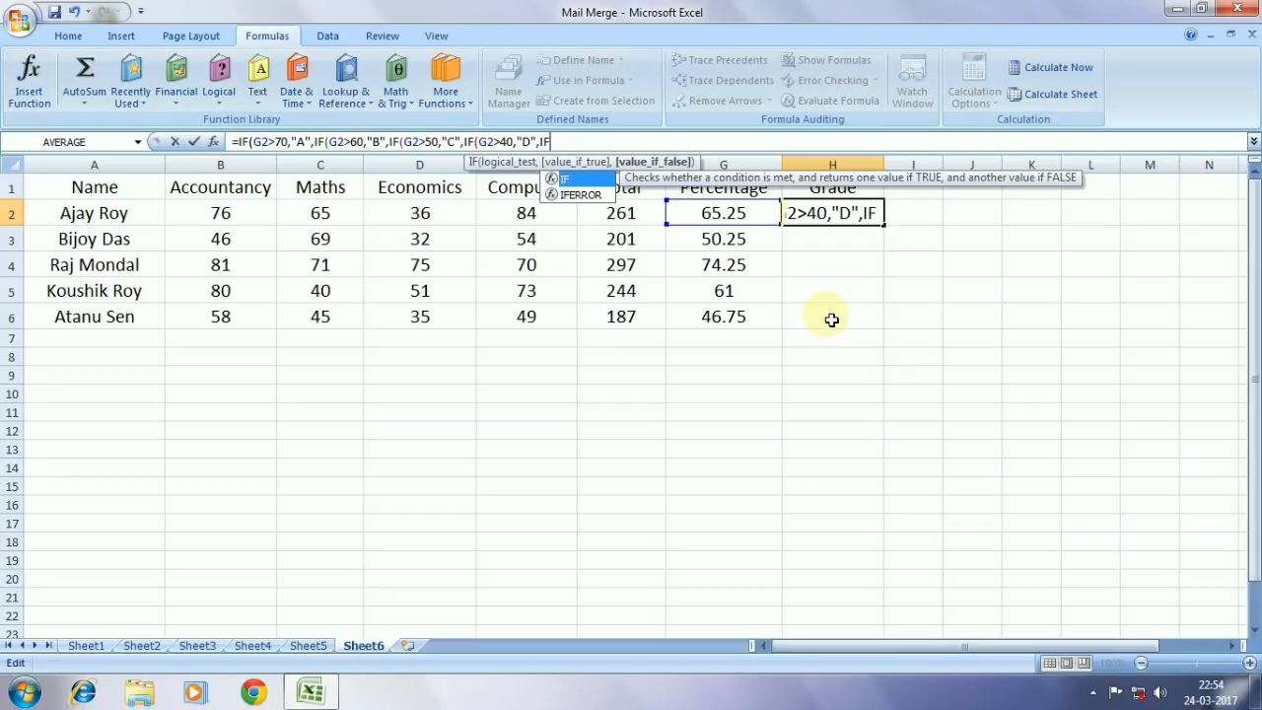
{"action": "type", "text": "("}
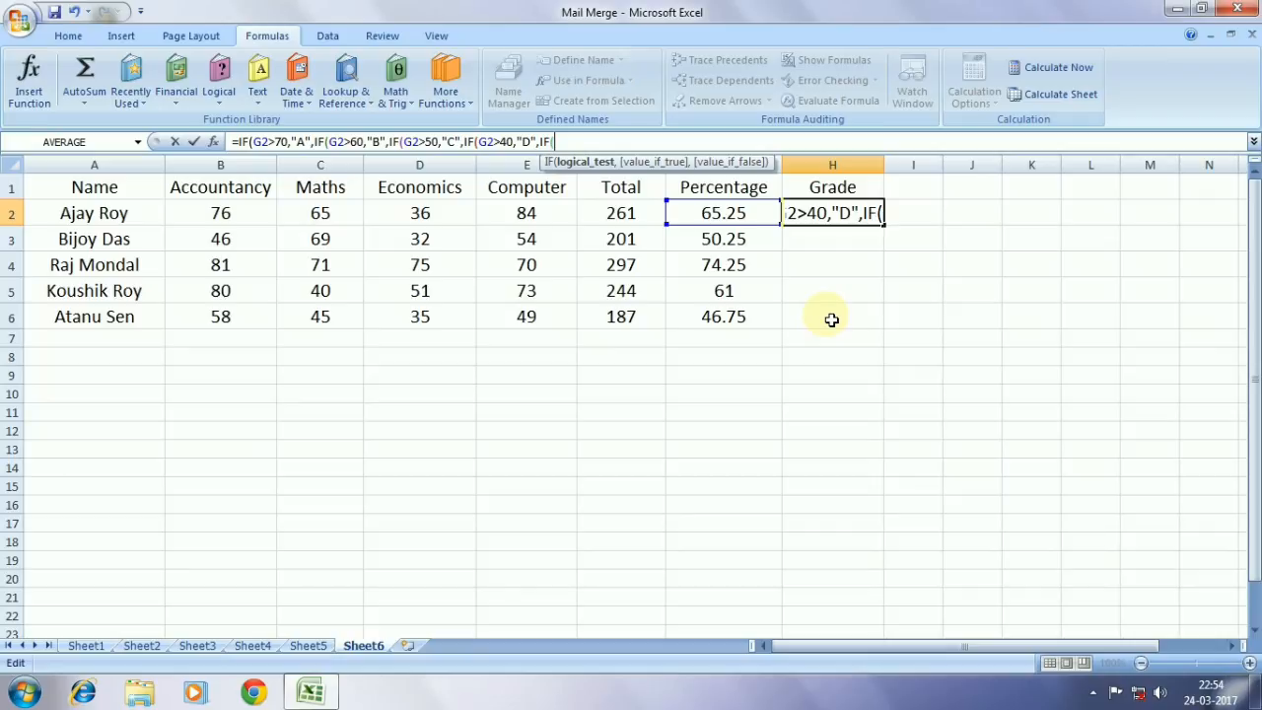
{"action": "type", "text": "G"}
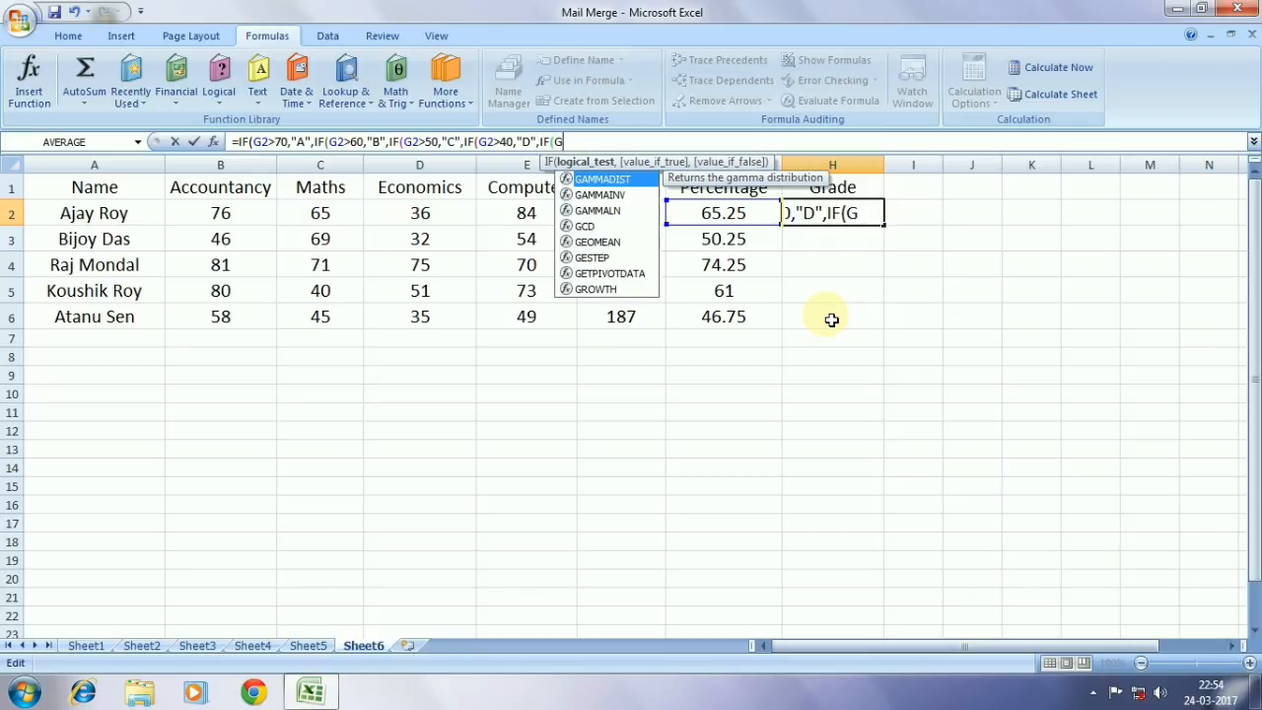
{"action": "type", "text": "2"}
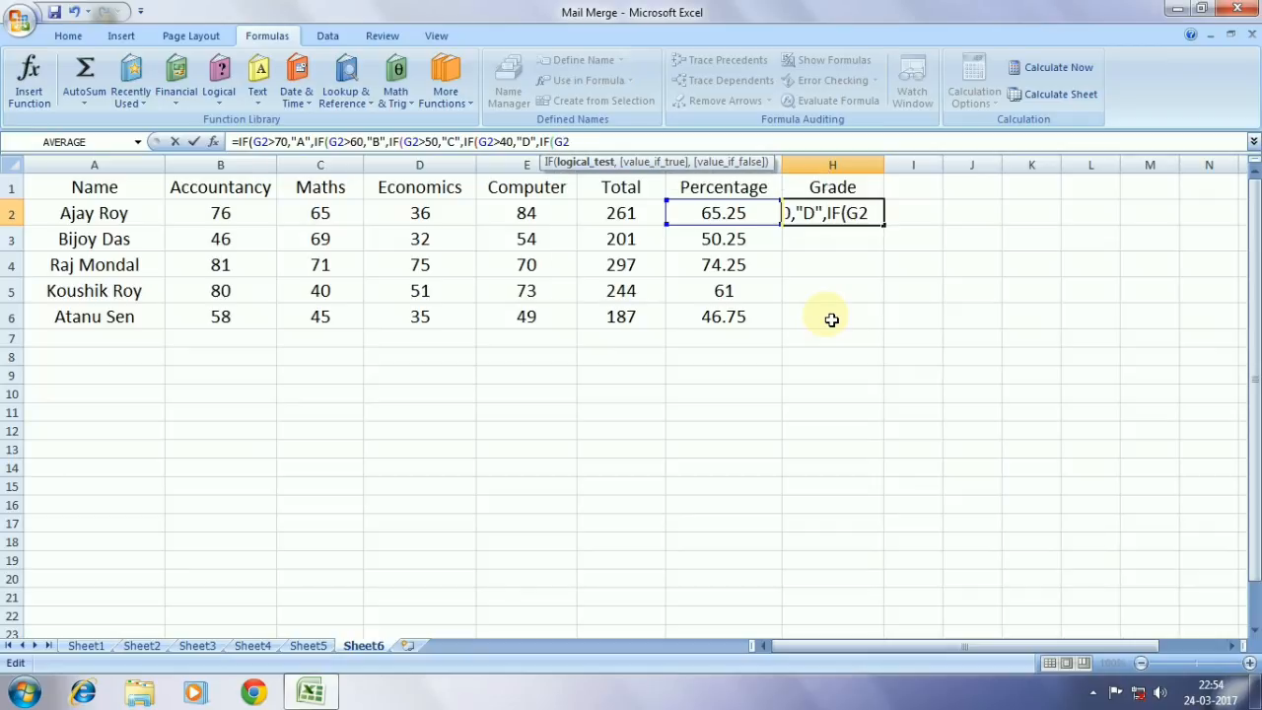
{"action": "type", "text": ">"}
{"action": "type", "text": "30"}
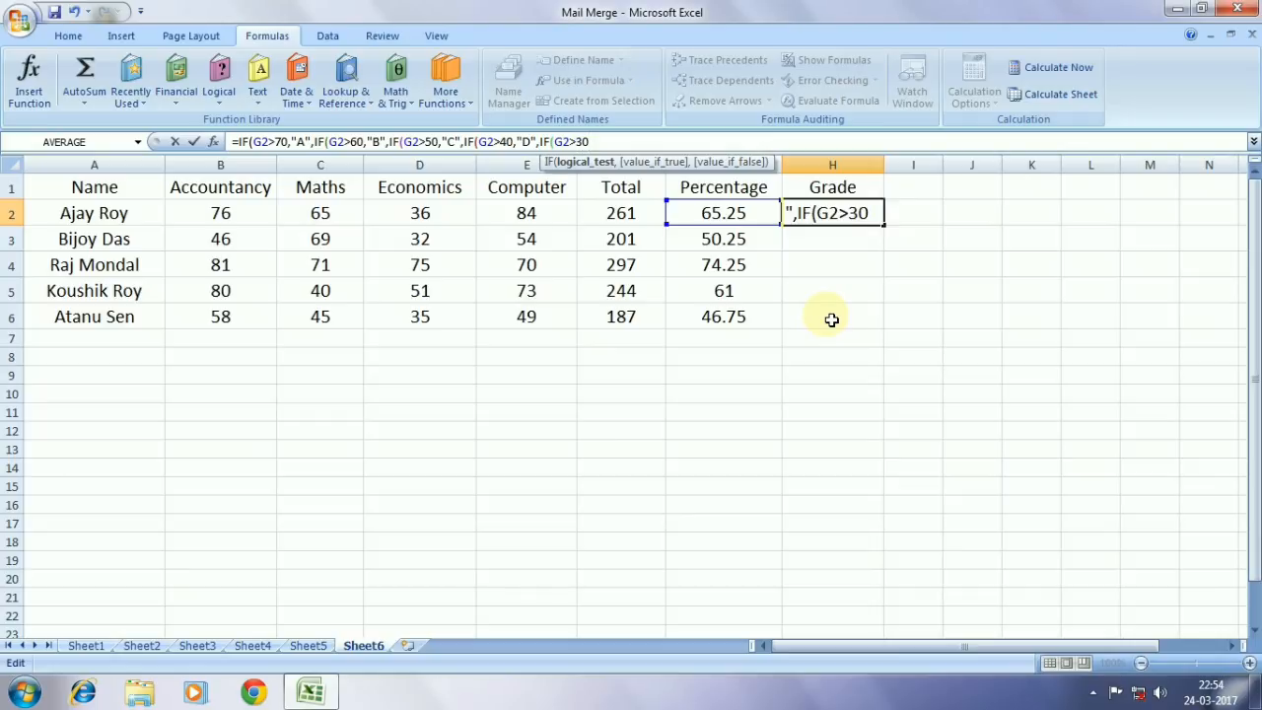
{"action": "type", "text": ","}
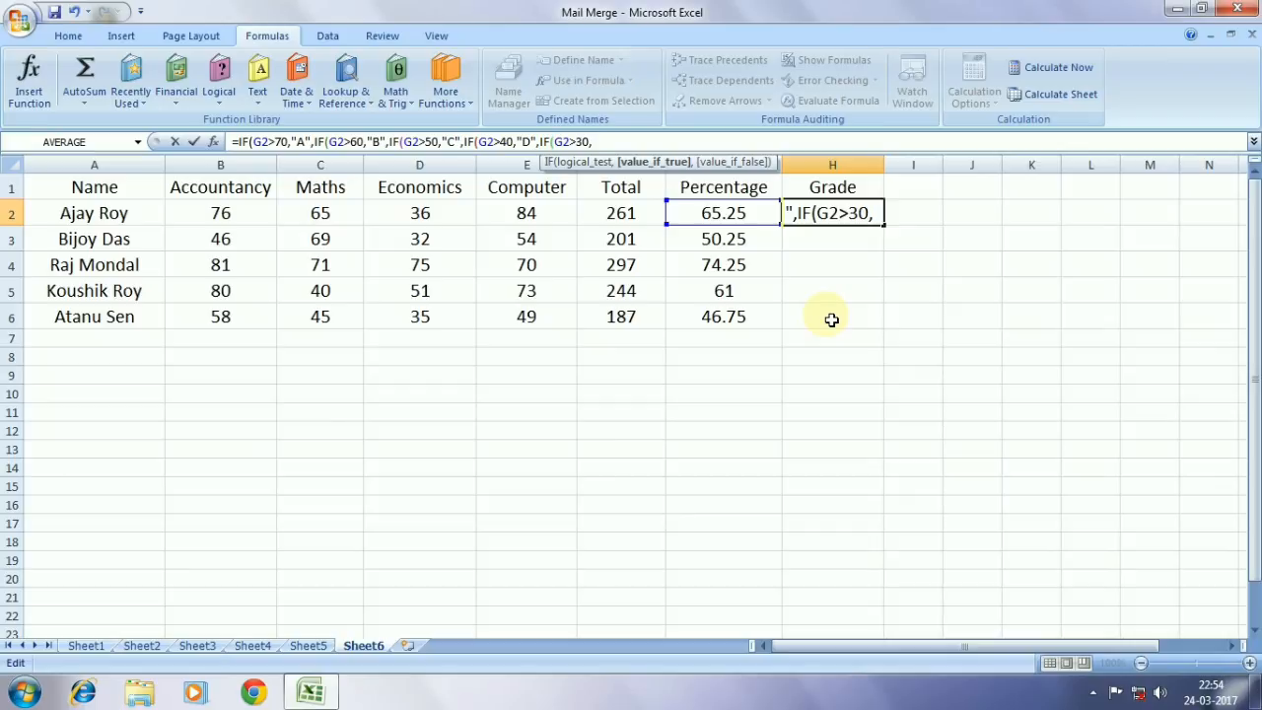
{"action": "type", "text": "\"FAIL"}
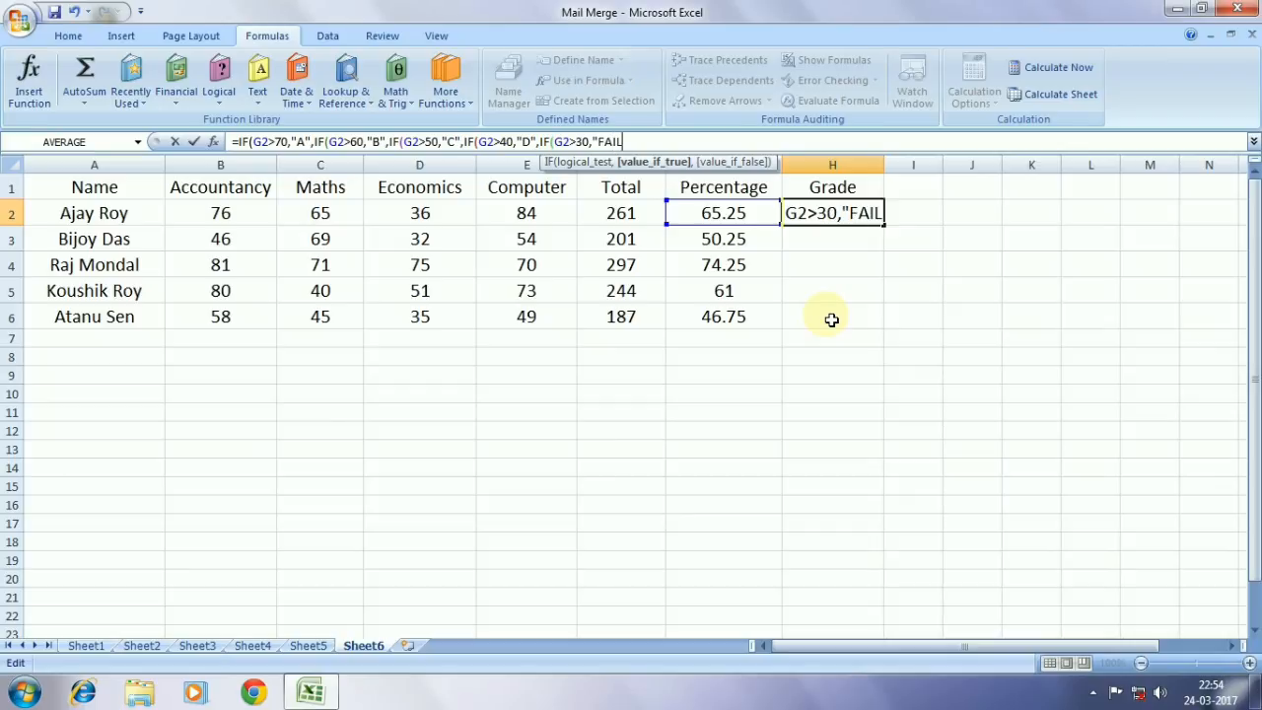
{"action": "type", "text": "\""}
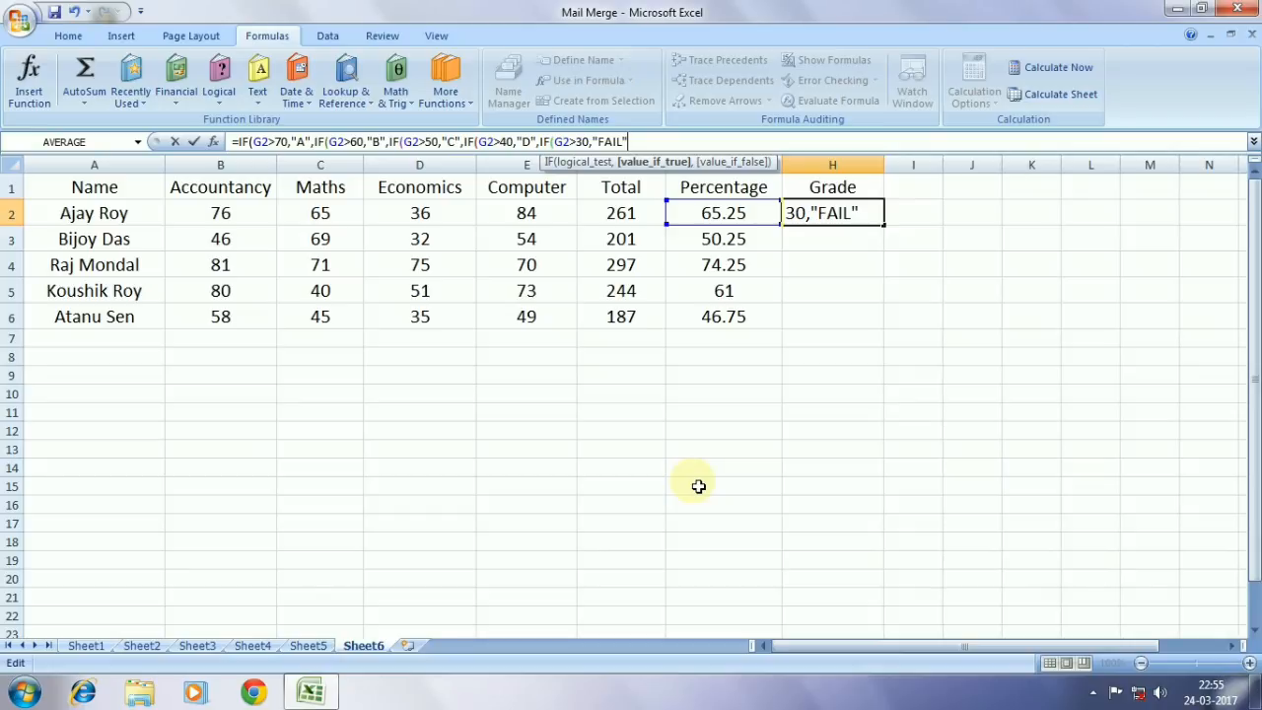
- Close the H2 formula with five closing parentheses and enter it in the cell
{"action": "type", "text": "))))"}
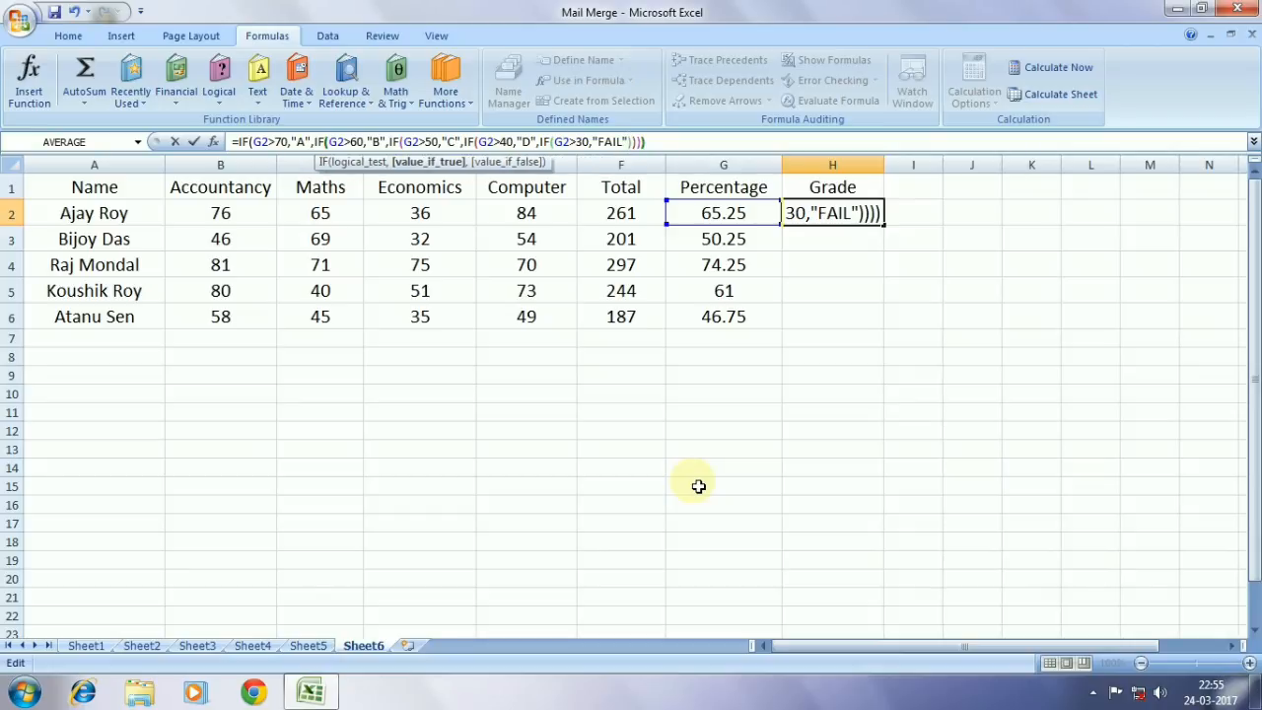
{"action": "type", "text": ")"}
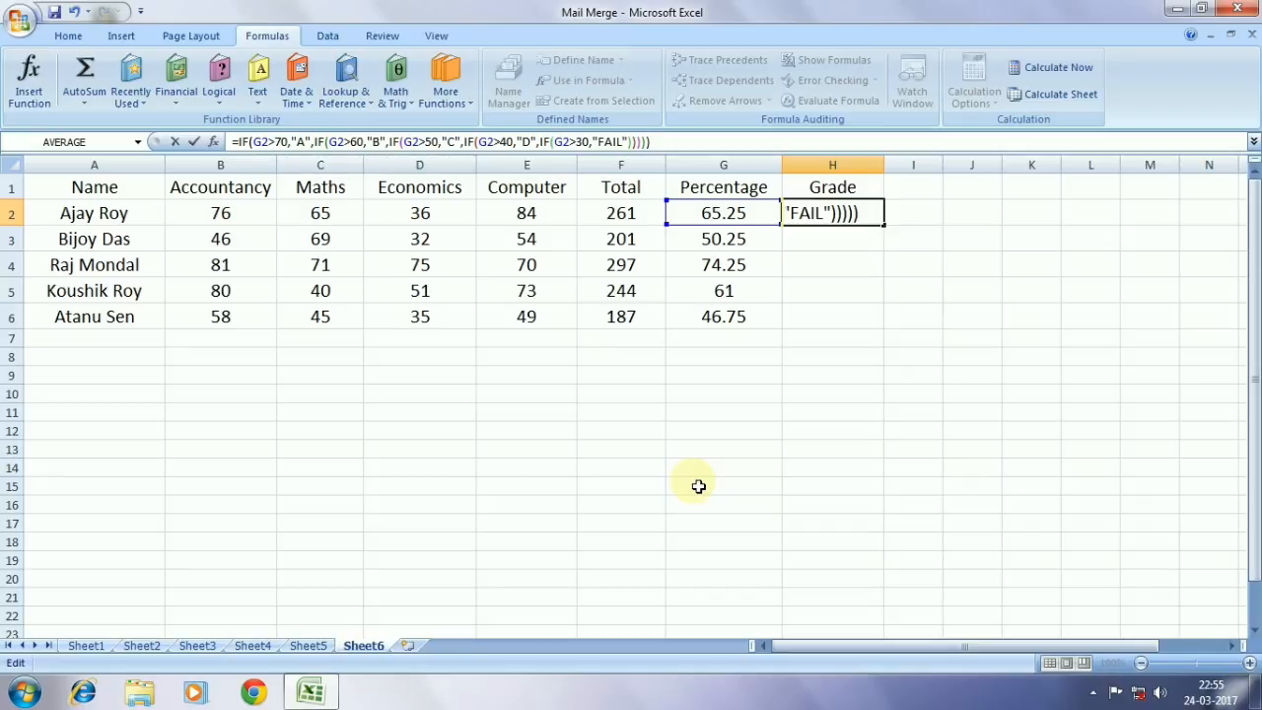
{"action": "key", "text": "Return"}
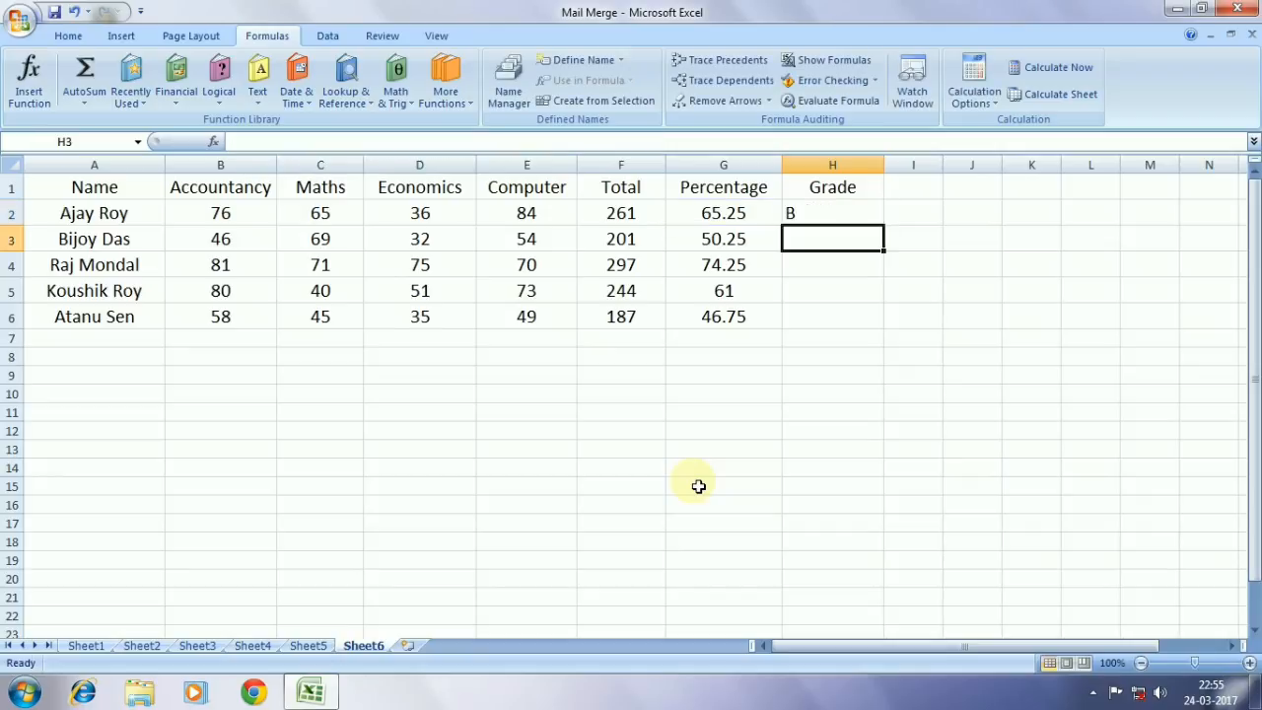
- Copy the grade formula from H2 down through H6 for the remaining students
{"action": "left_click", "coordinate": [836, 216]}
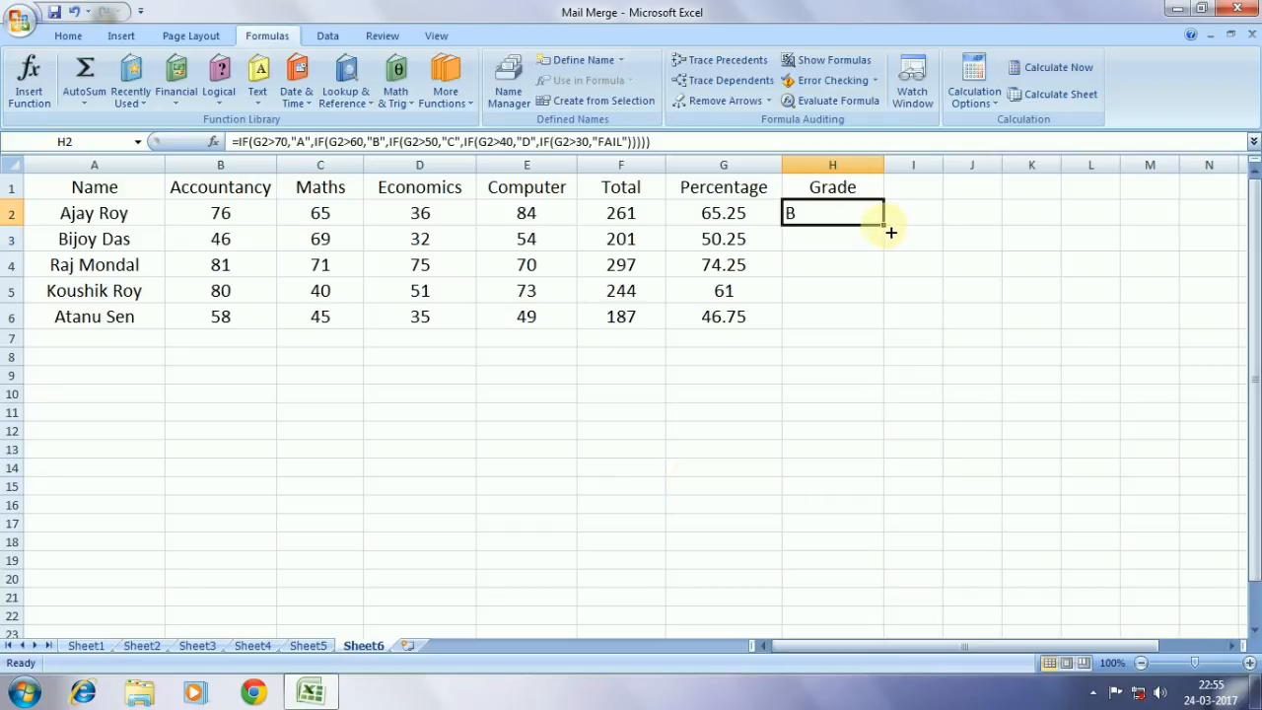
{"action": "left_click_drag", "start_coordinate": [890, 231], "coordinate": [891, 335]}
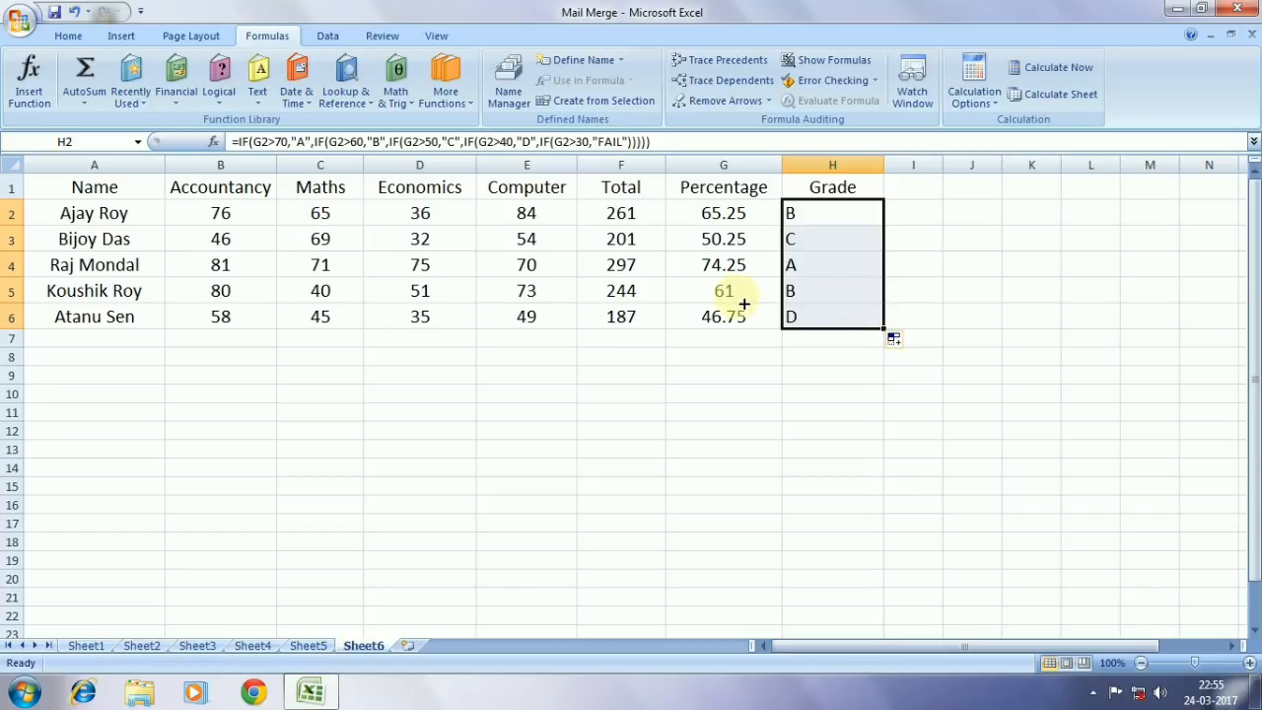
{"action": "left_click", "coordinate": [787, 375]}
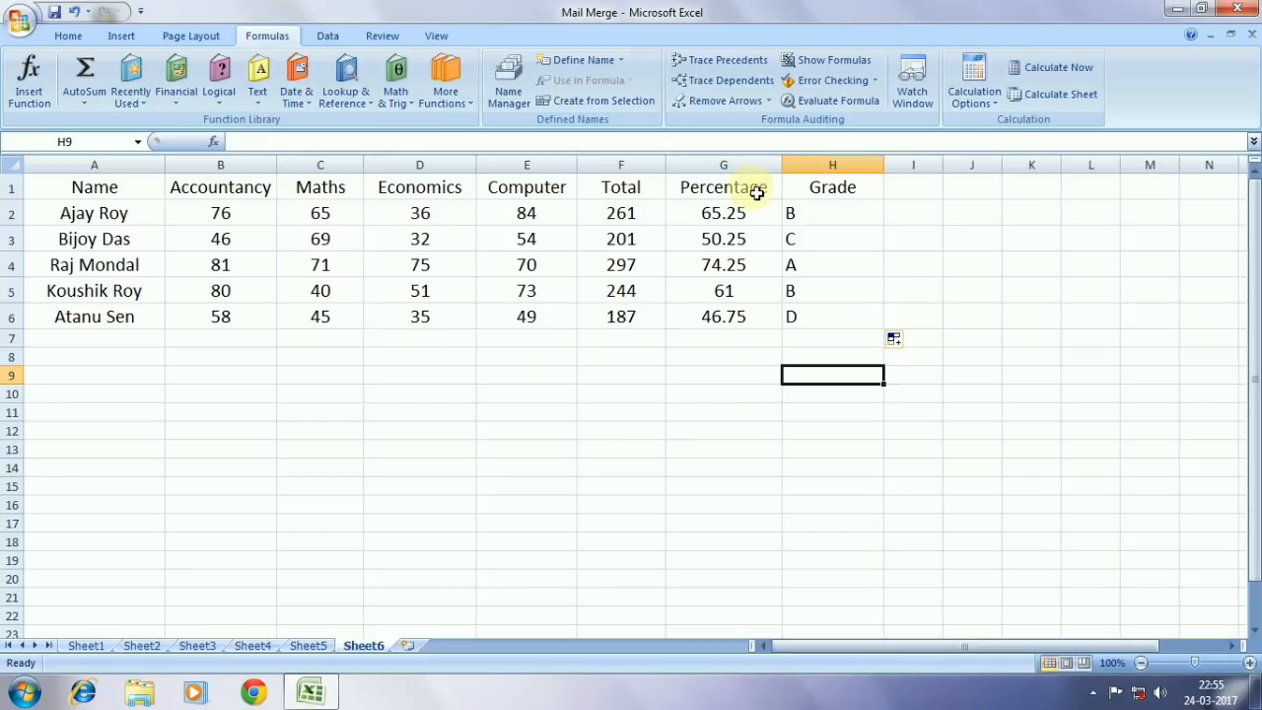
- Center the contents of the whole table A1:H6 horizontally, including the Grade column, then deselect it
{"action": "left_click_drag", "start_coordinate": [45, 188], "coordinate": [829, 334]}
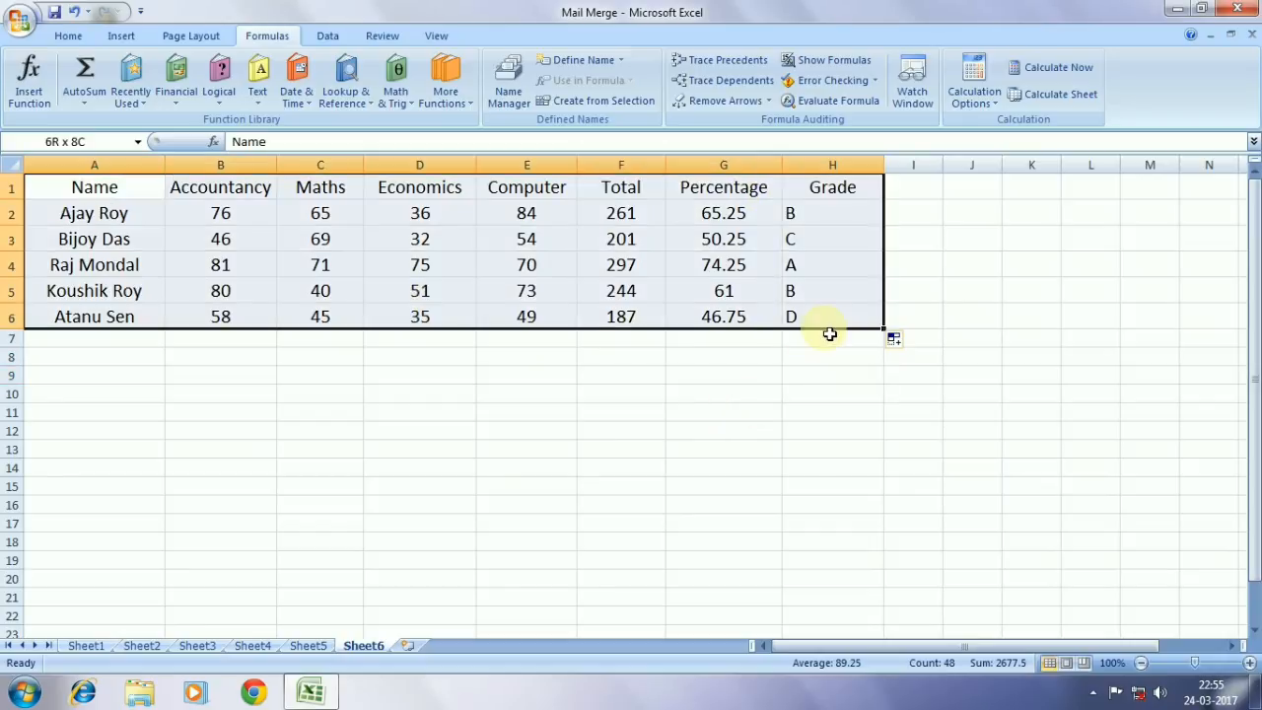
{"action": "left_click", "coordinate": [68, 35]}
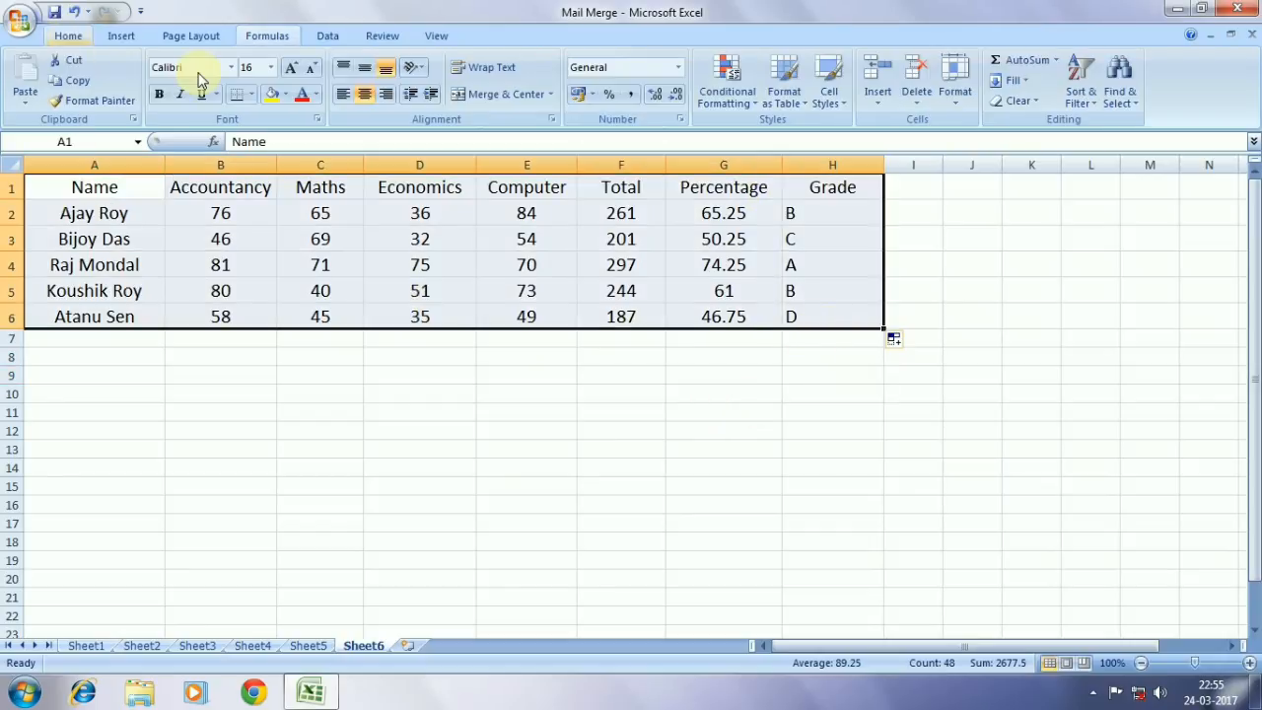
{"action": "left_click", "coordinate": [364, 99]}
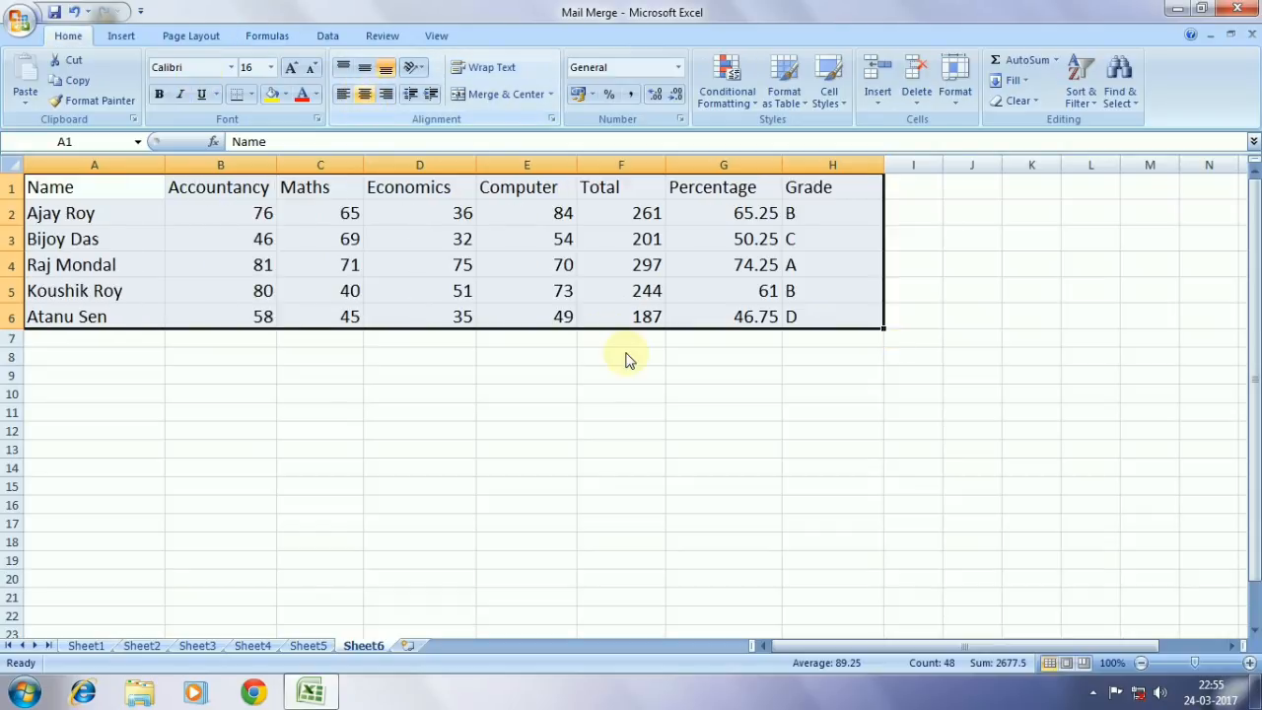
{"action": "left_click", "coordinate": [364, 94]}
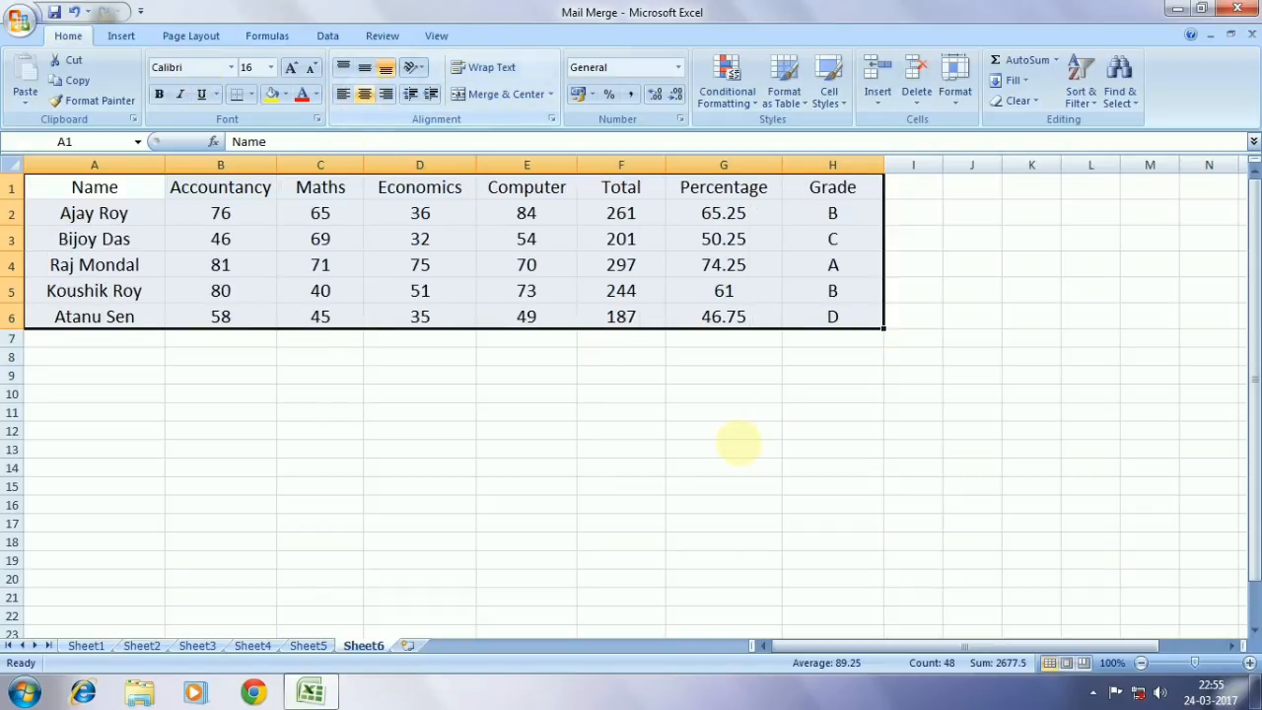
{"action": "left_click", "coordinate": [735, 413]}
{"action": "left_click", "coordinate": [972, 338]}
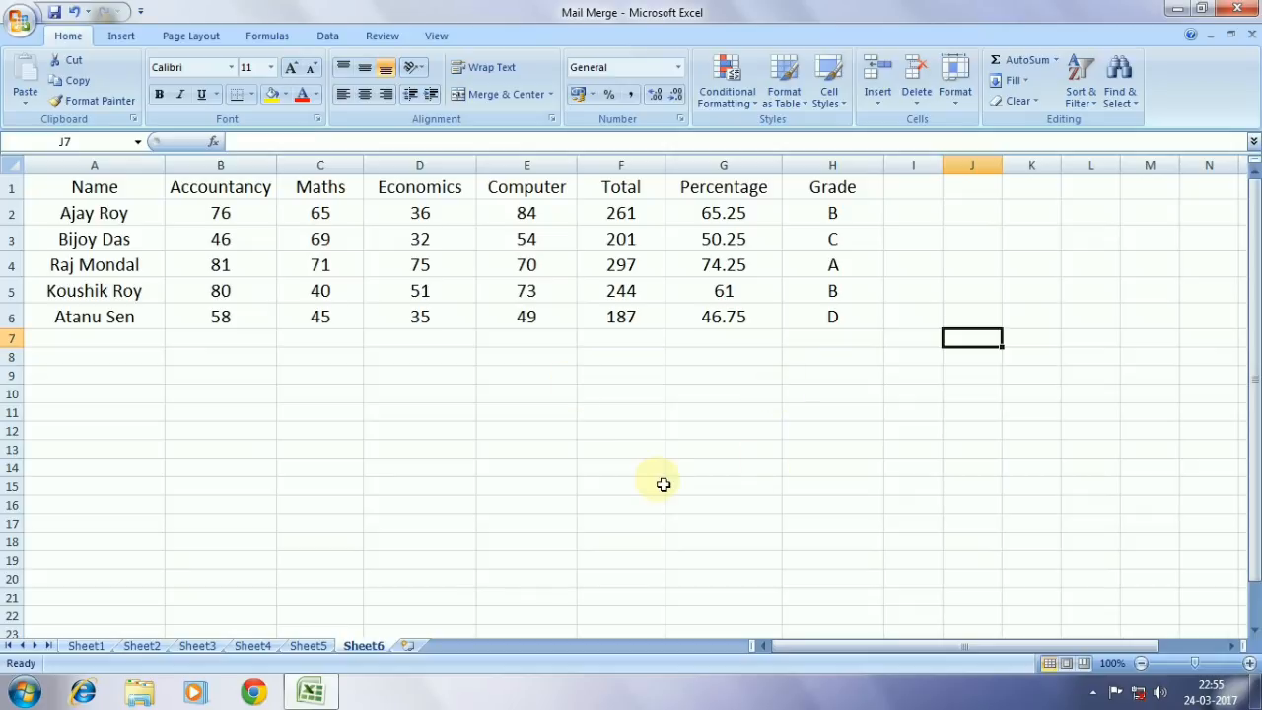